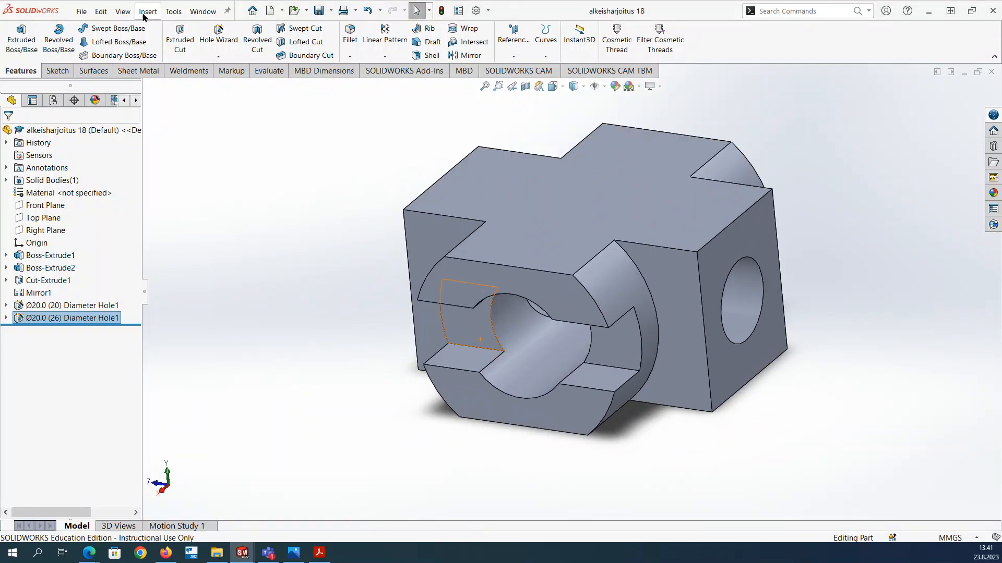
# - Create a new part document
pyautogui.click(81, 11)
pyautogui.click(94, 31)
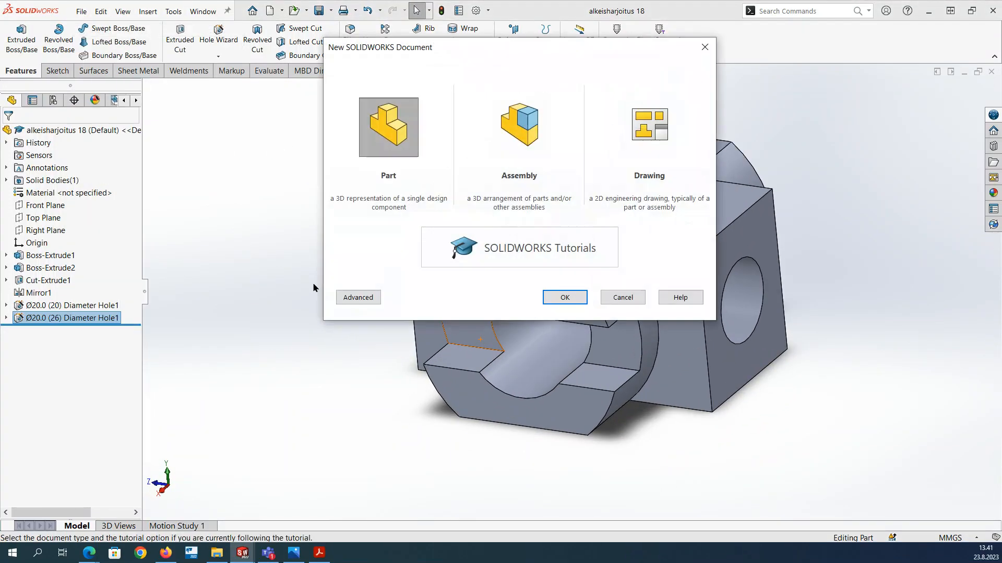
pyautogui.click(565, 297)
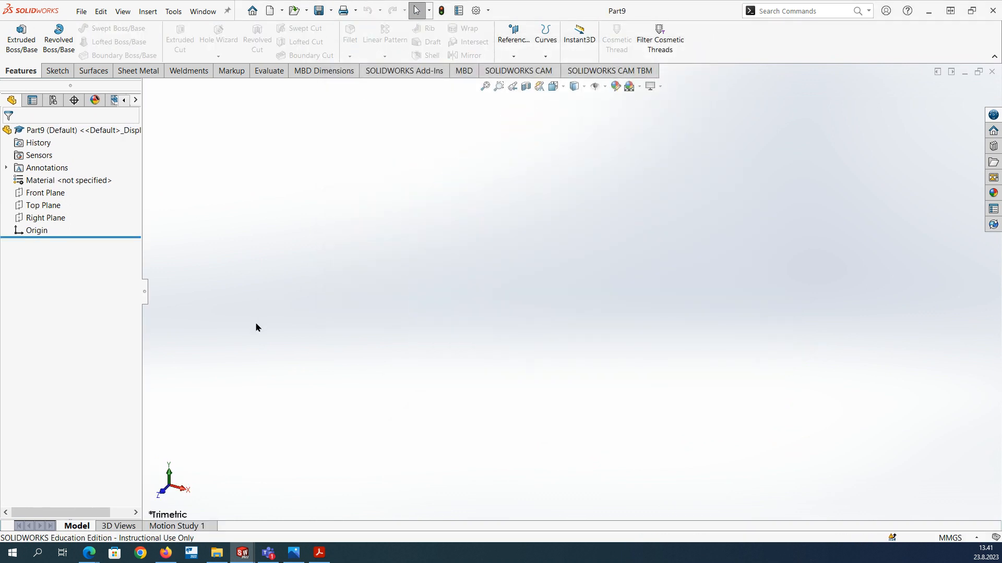
# - Sketch a center rectangle about 118 by 104 mm on the Front Plane, centred on the origin
pyautogui.rightClick(56, 194)
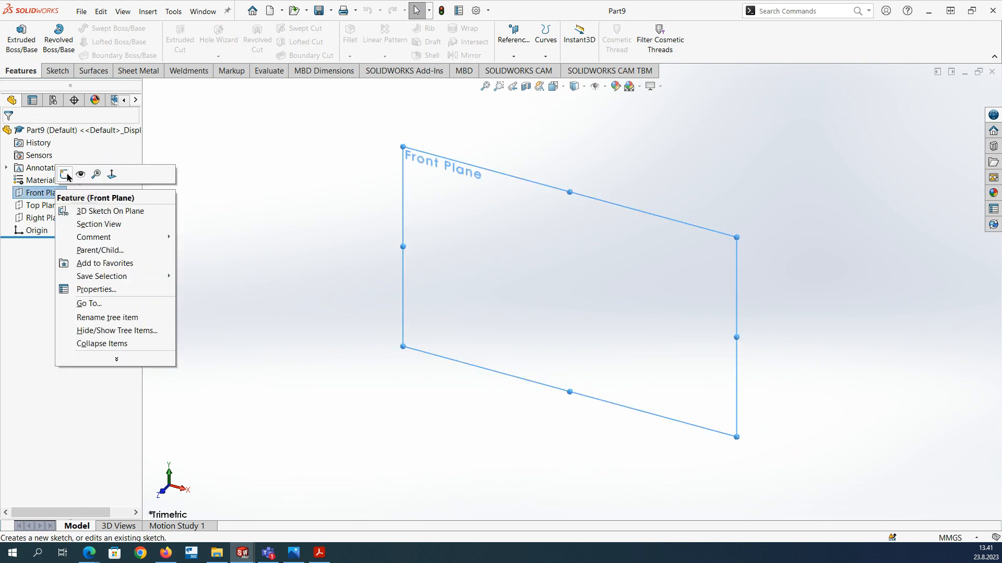
pyautogui.click(66, 175)
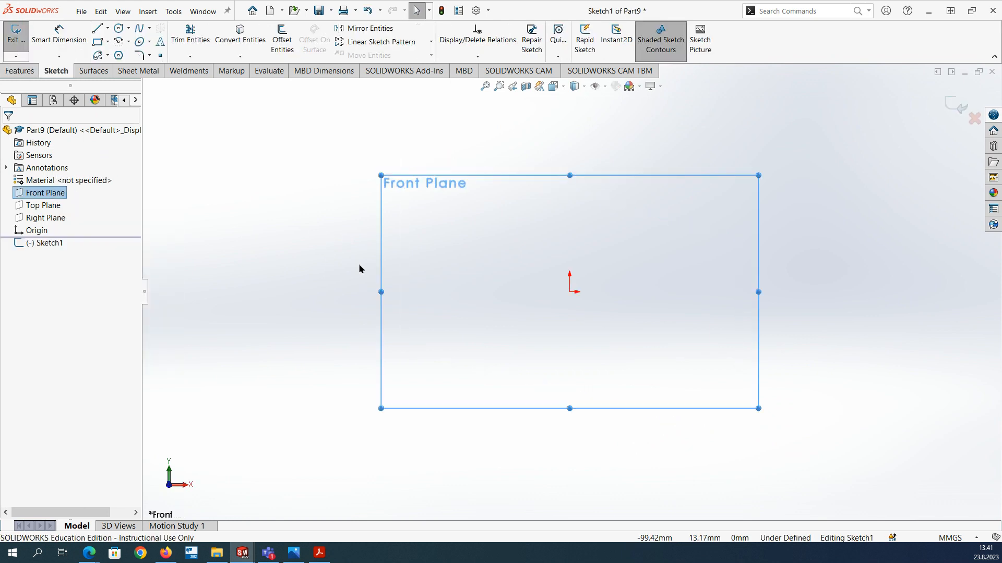
pyautogui.click(108, 43)
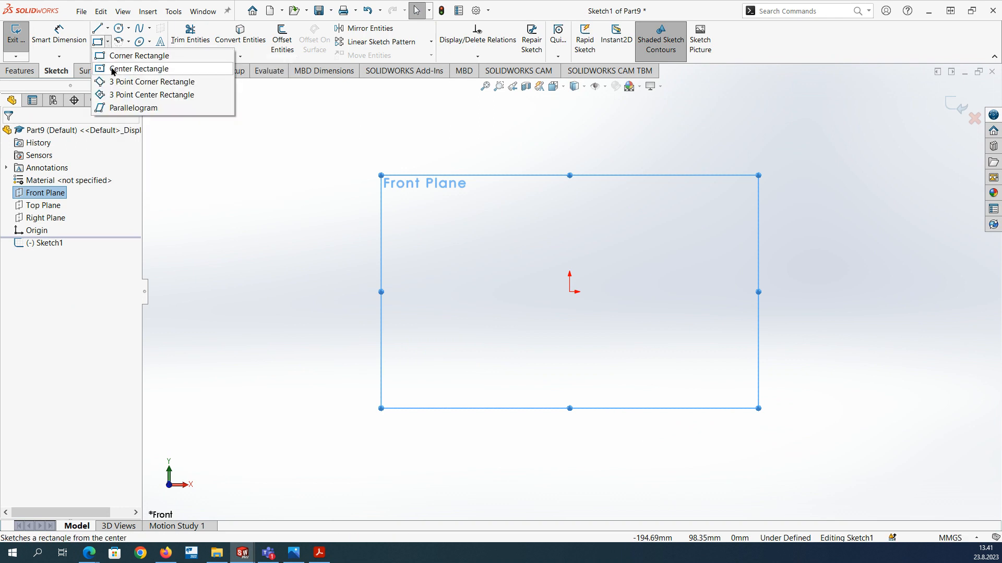
pyautogui.click(112, 69)
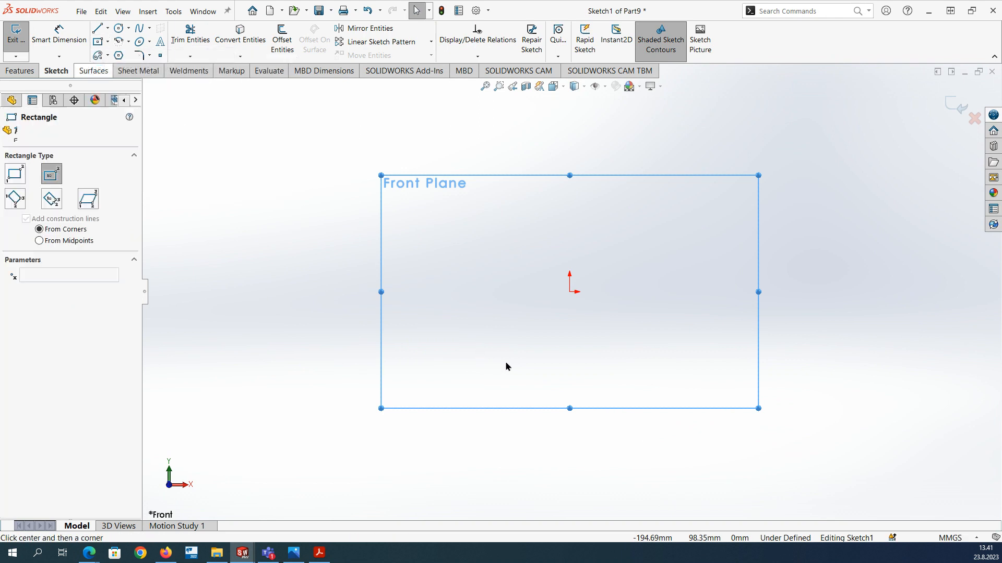
pyautogui.click(570, 292)
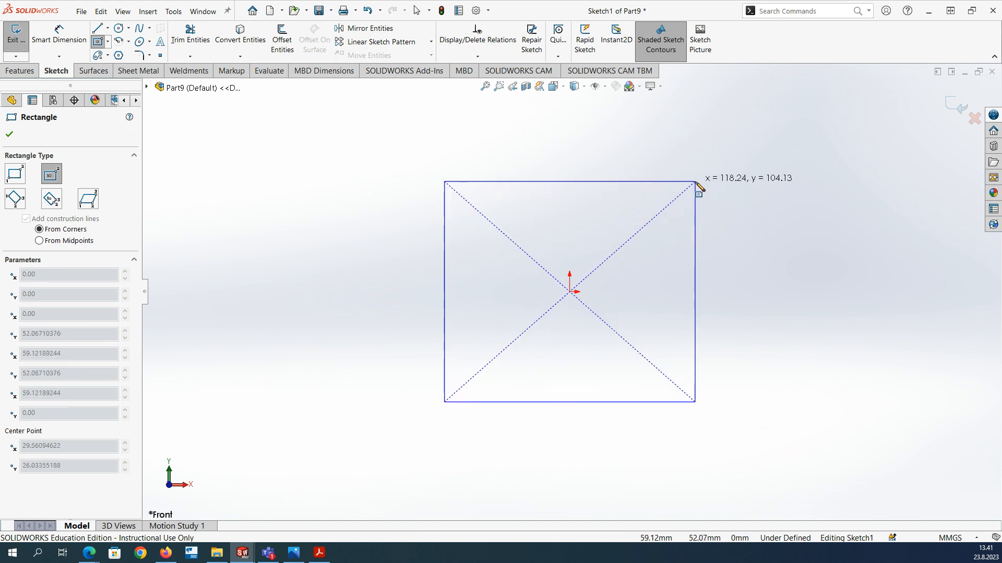
pyautogui.click(695, 183)
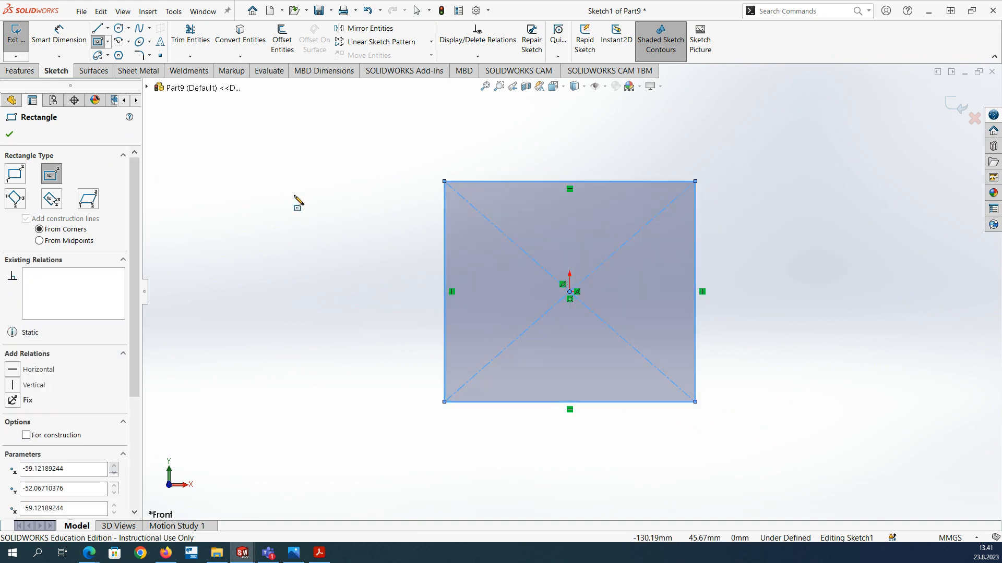
# - Dimension the rectangle 36 mm wide and 40 mm high, and close the sketch
pyautogui.click(48, 36)
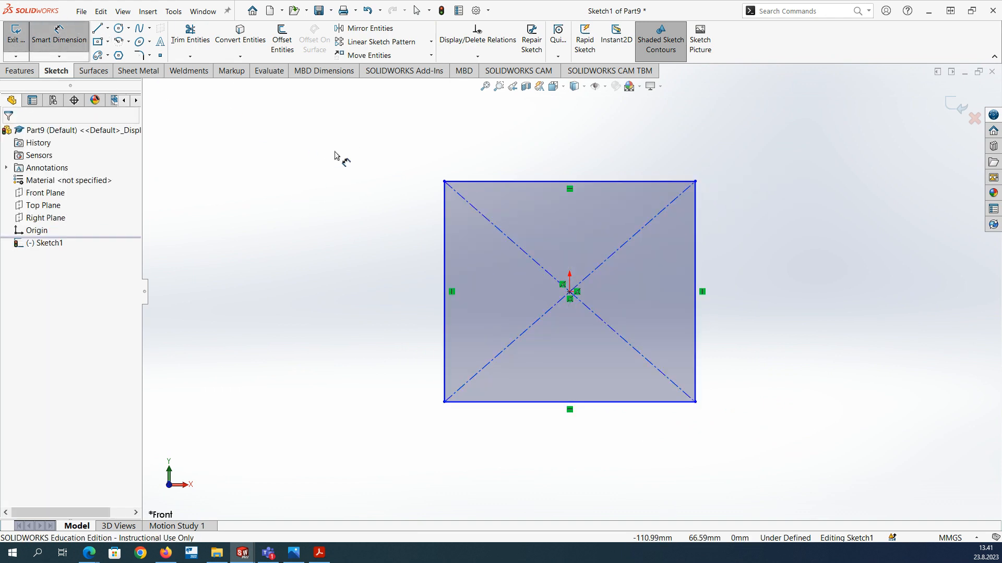
pyautogui.click(499, 182)
pyautogui.click(472, 133)
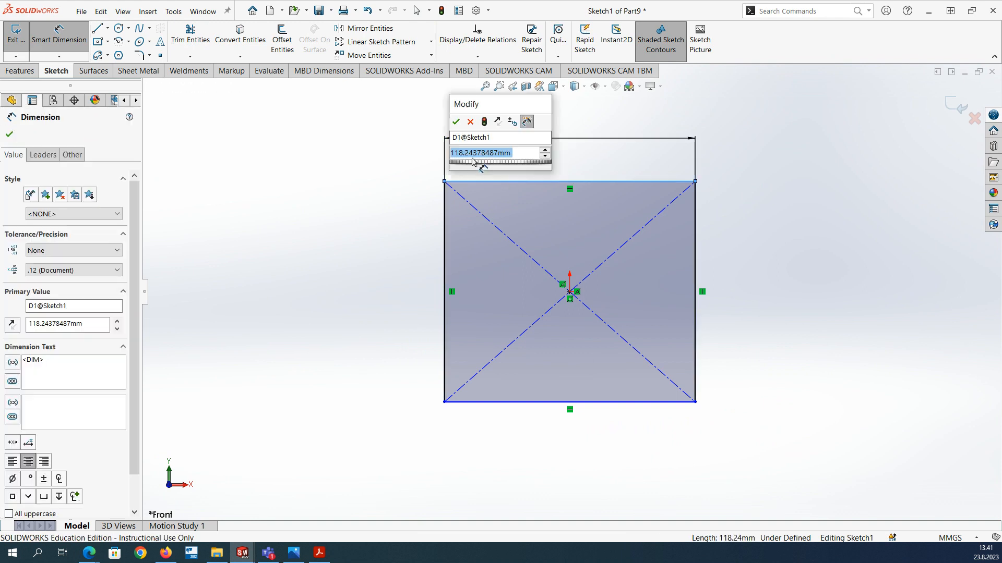
pyautogui.write('36')
pyautogui.press('Return')
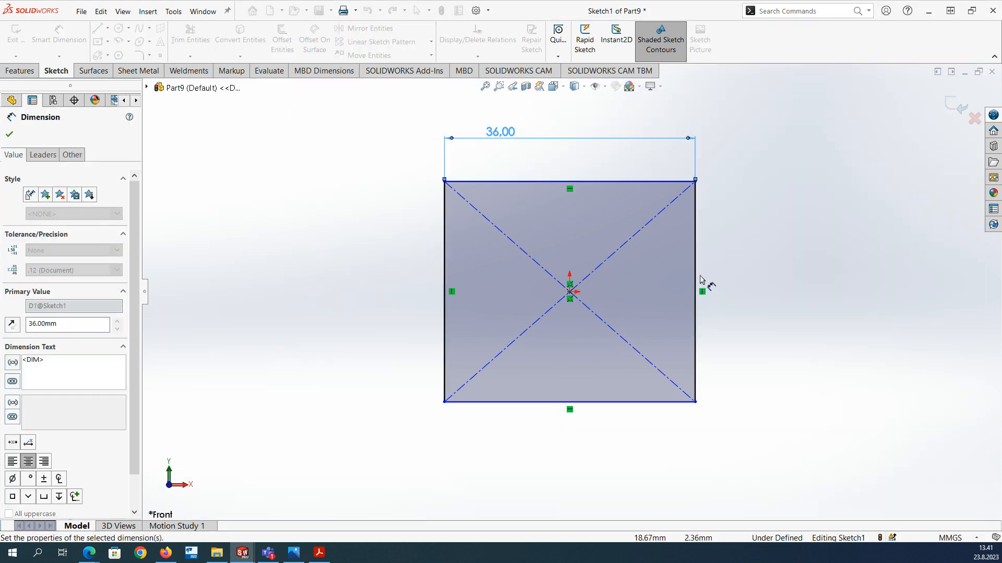
pyautogui.click(697, 270)
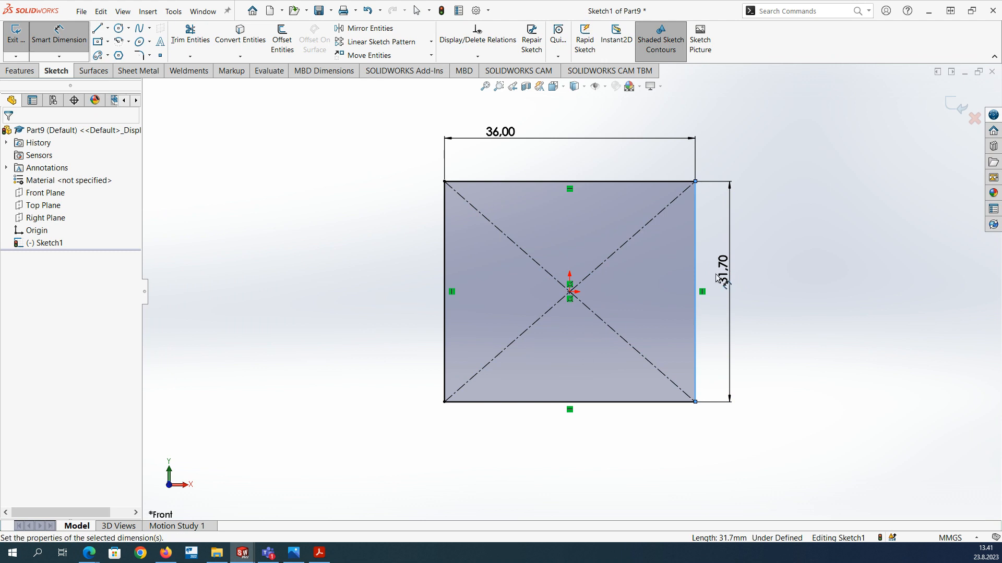
pyautogui.click(729, 271)
pyautogui.write('40')
pyautogui.press('Return')
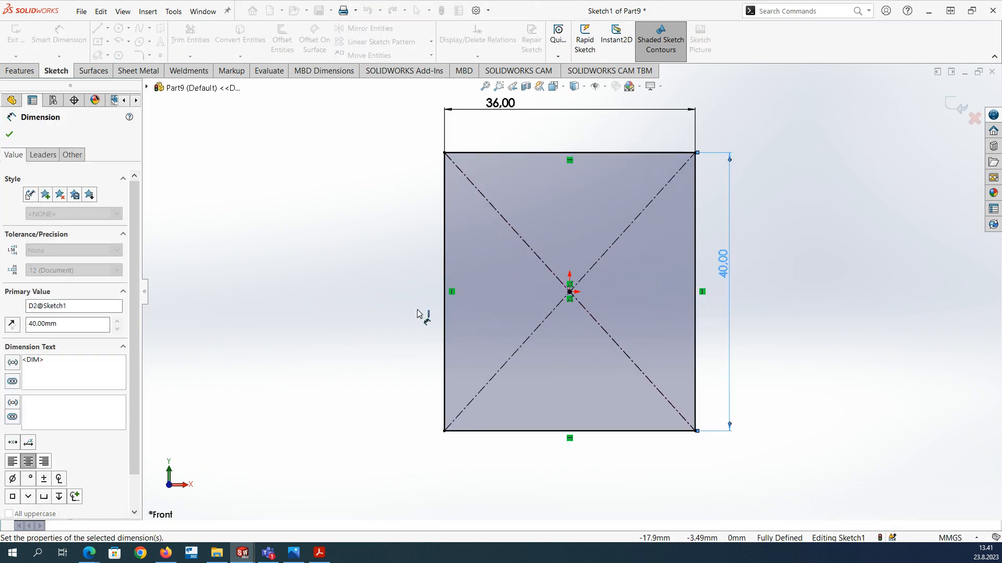
pyautogui.click(960, 107)
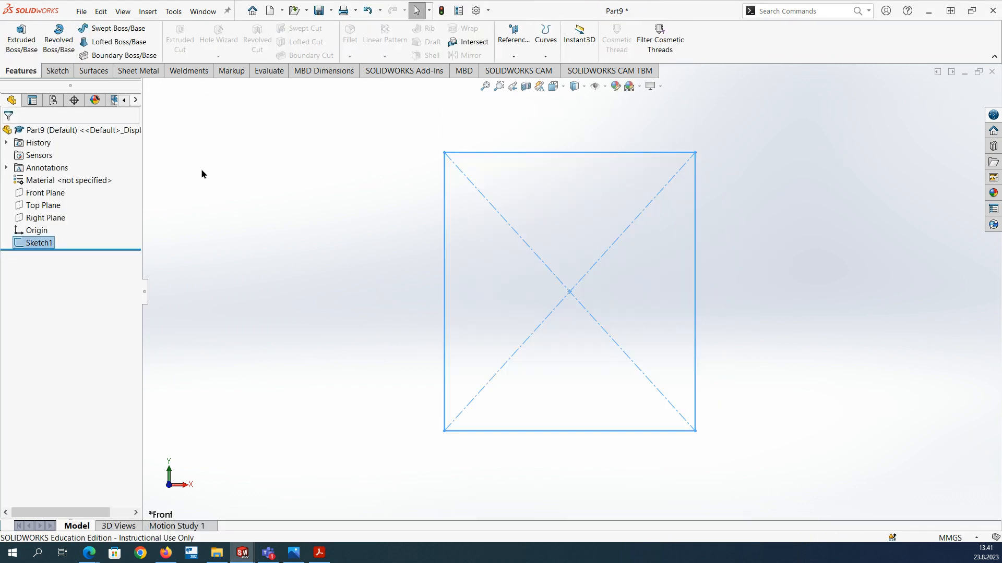
# - Extrude the rectangle 76 mm with the Mid Plane end condition
pyautogui.click(22, 39)
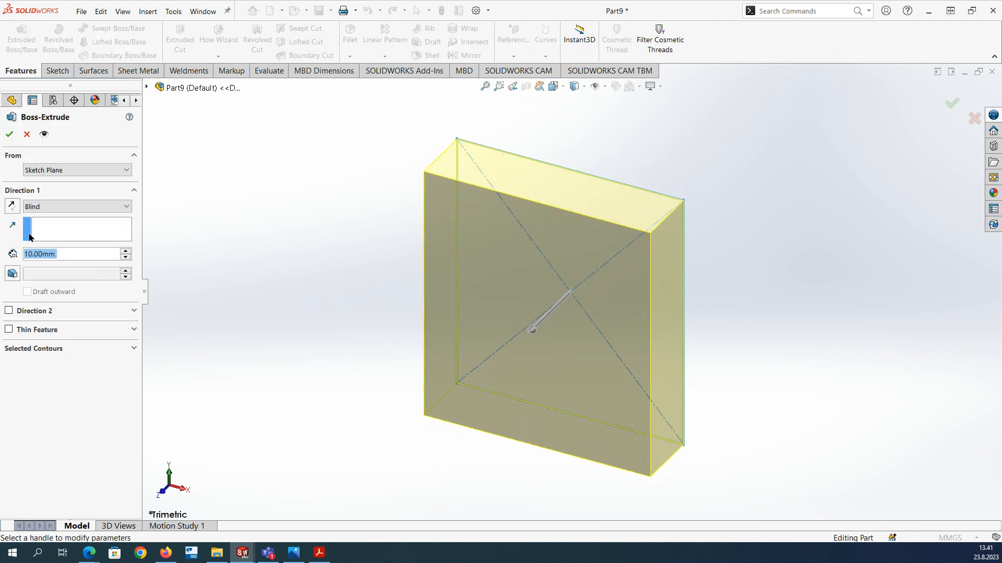
pyautogui.click(62, 206)
pyautogui.click(50, 262)
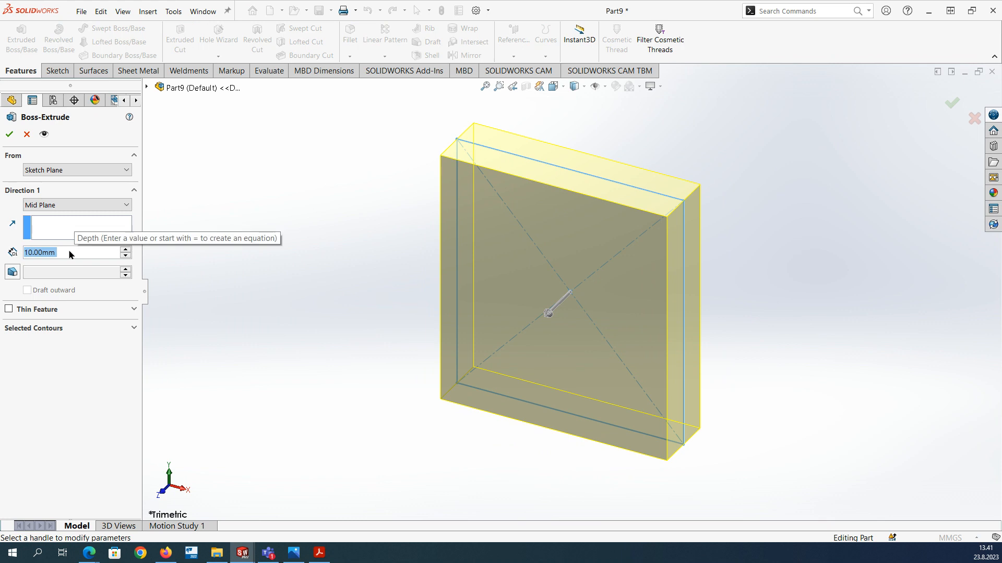
pyautogui.write('76')
pyautogui.press('Return')
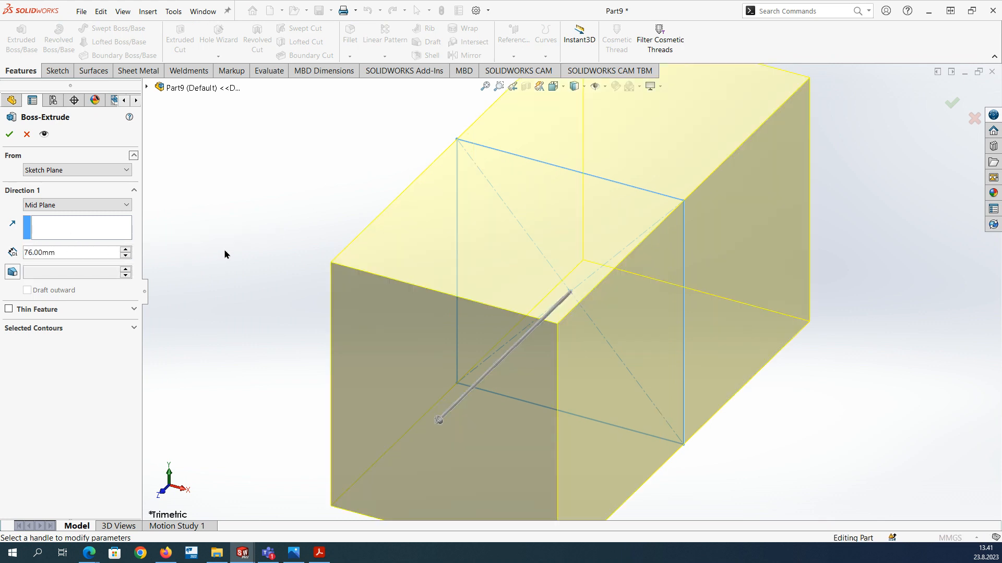
pyautogui.click(9, 135)
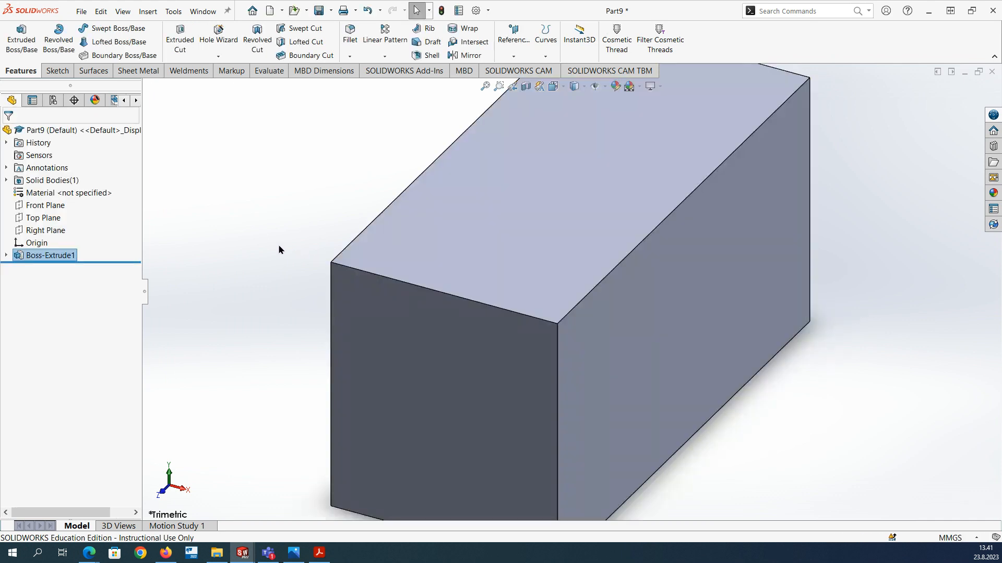
# - Sketch a circle with a radius of about 32 mm on the Right Plane, centred on the origin
pyautogui.scroll(1, 294, 345)
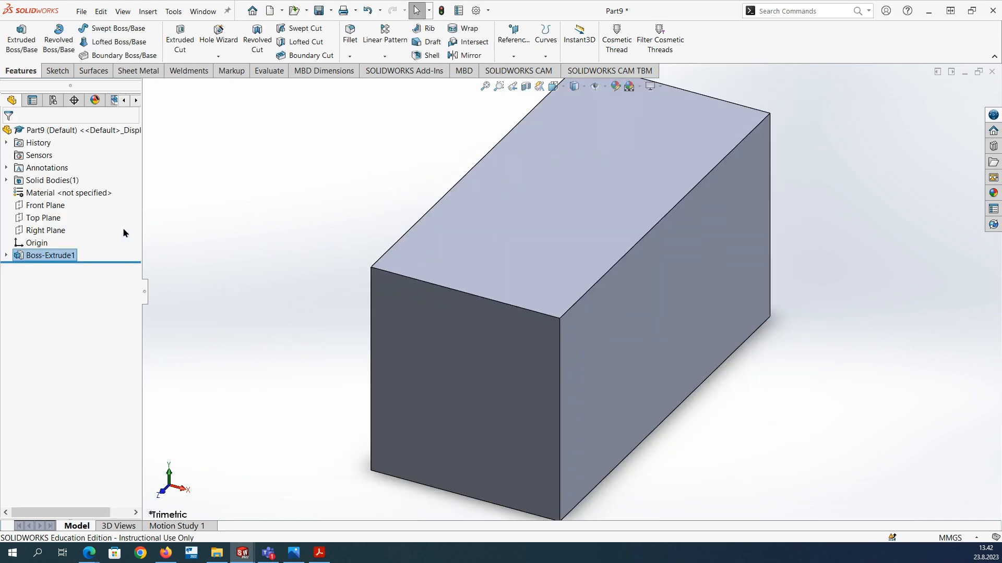
pyautogui.rightClick(50, 233)
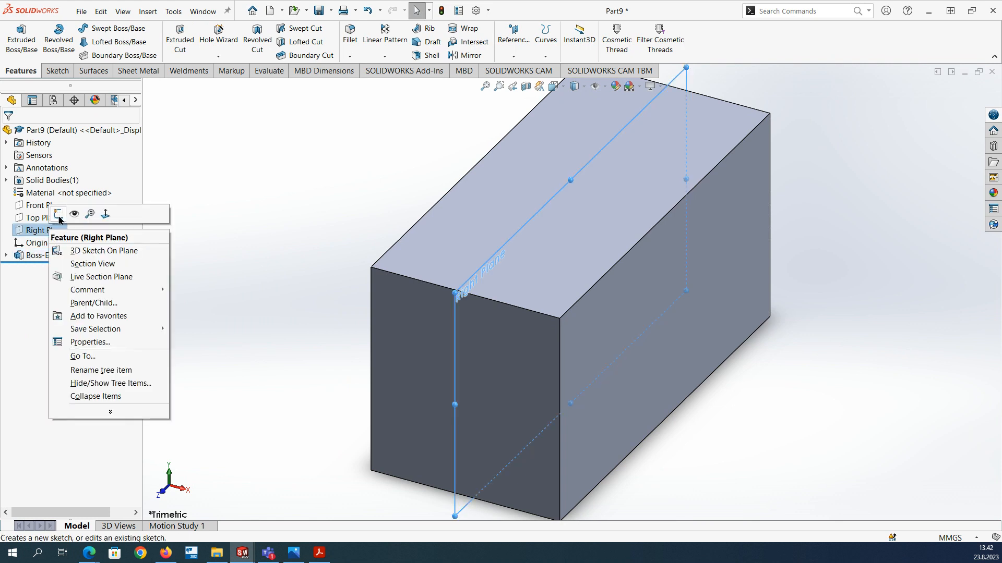
pyautogui.click(58, 214)
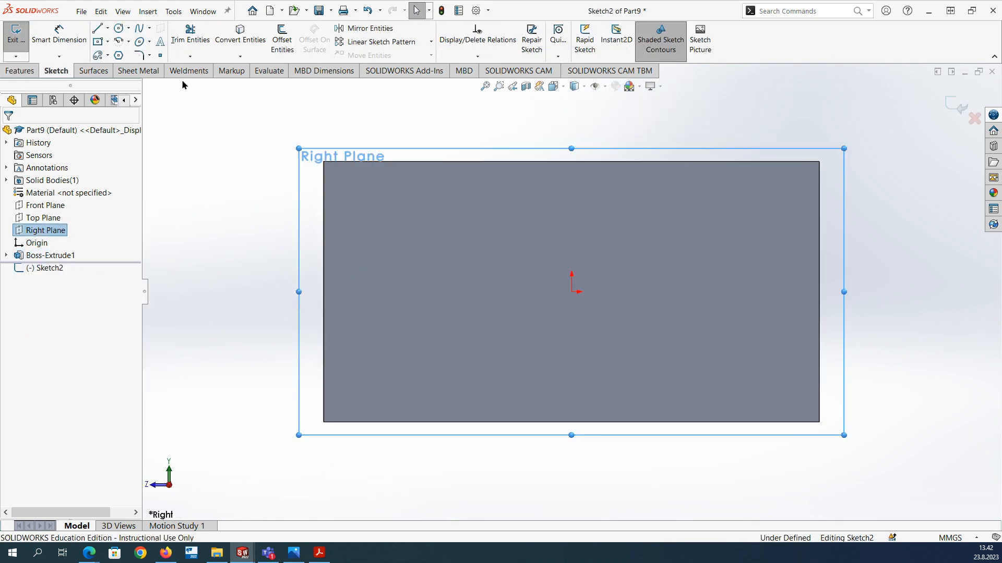
pyautogui.click(120, 29)
pyautogui.click(571, 292)
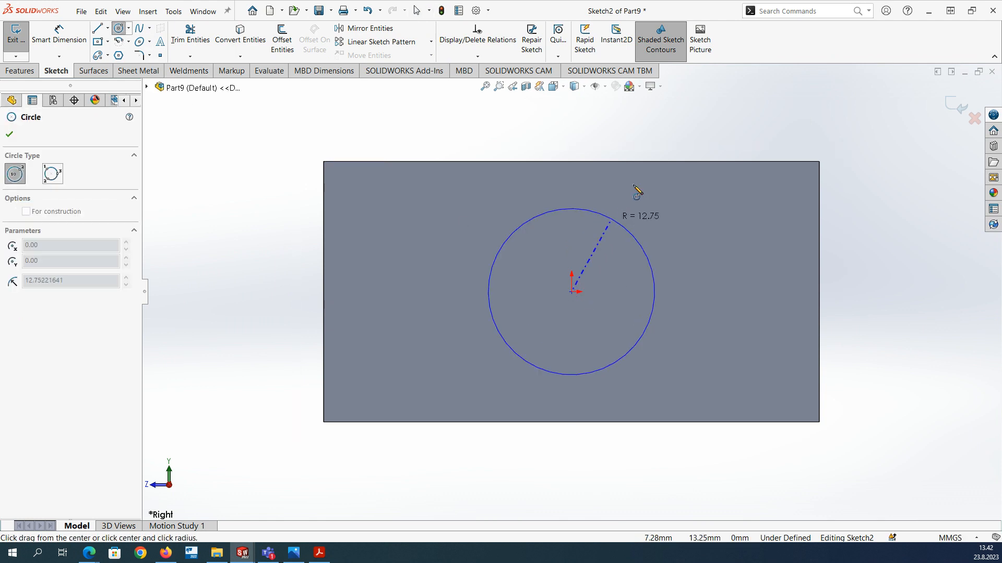
pyautogui.click(699, 129)
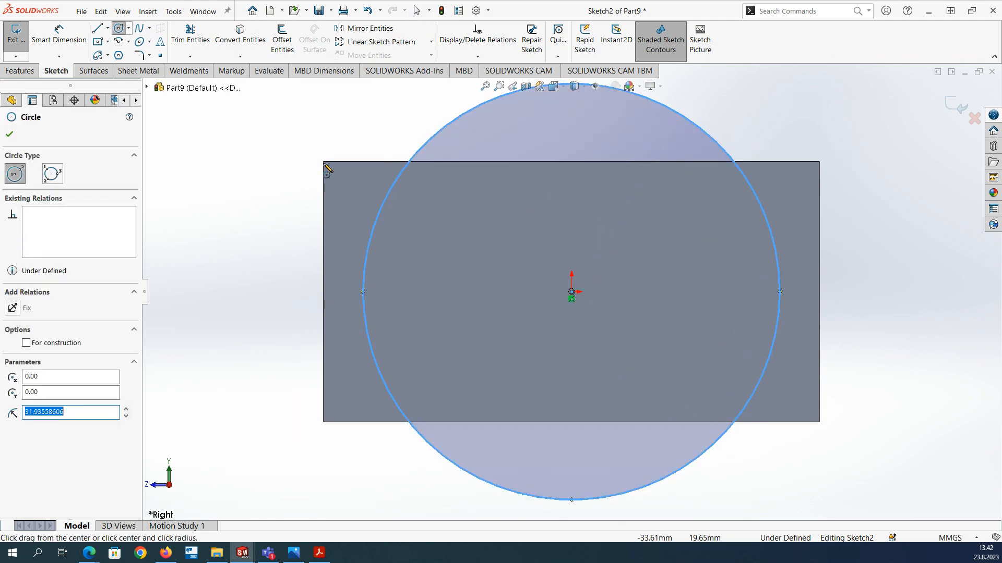
pyautogui.click(97, 41)
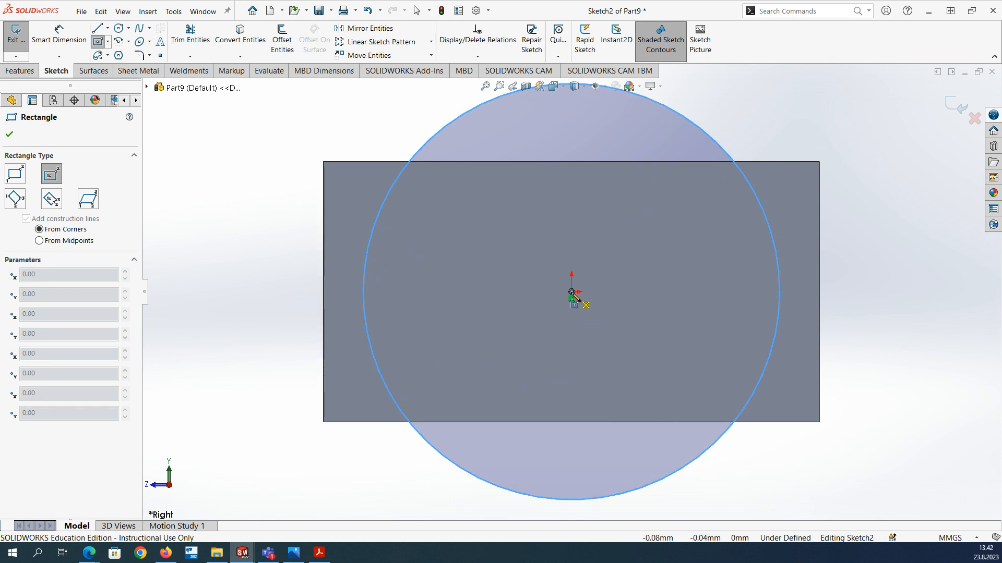
pyautogui.click(572, 293)
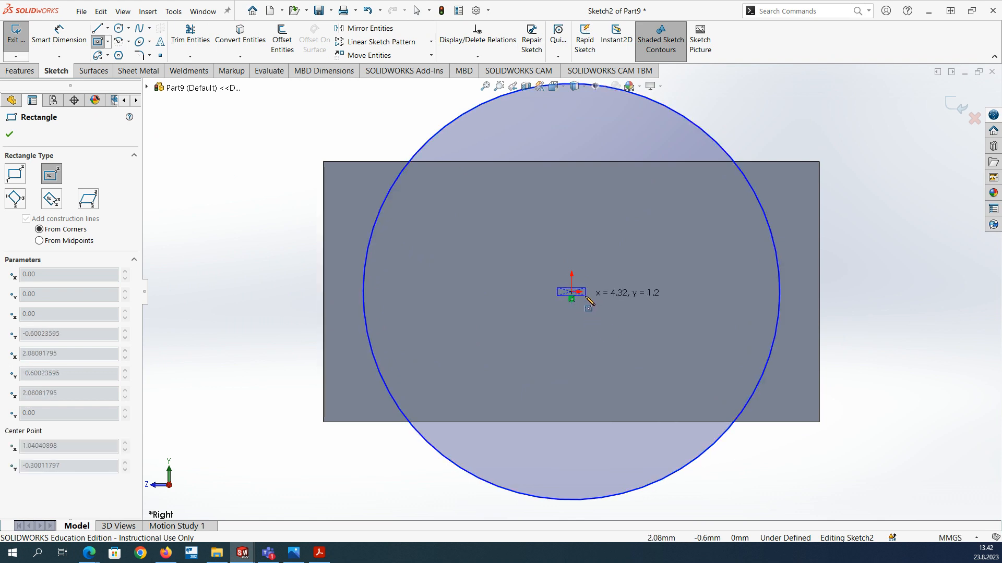
pyautogui.press('Escape')
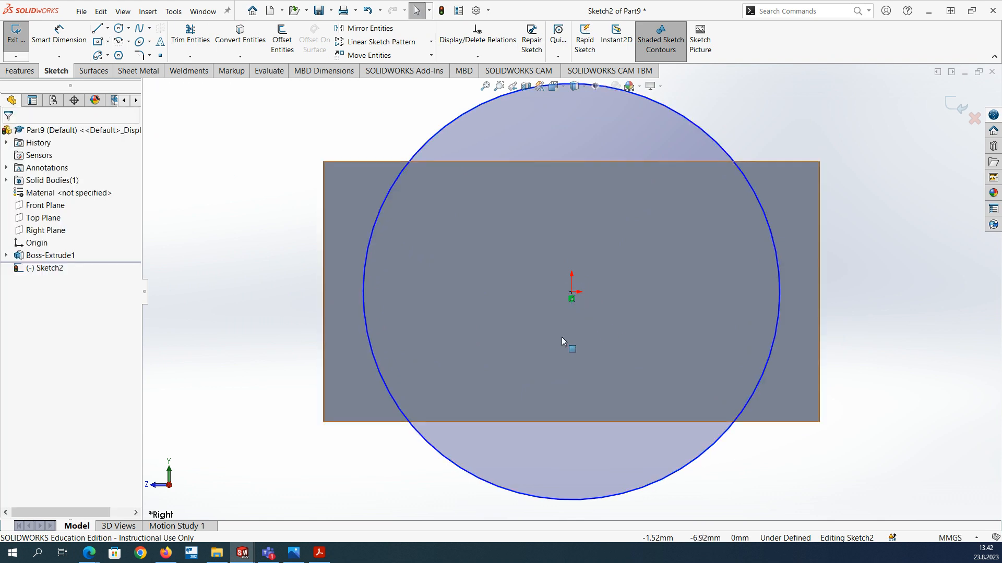
# - Convert the block's upper and lower long edges into sketch lines
pyautogui.click(241, 32)
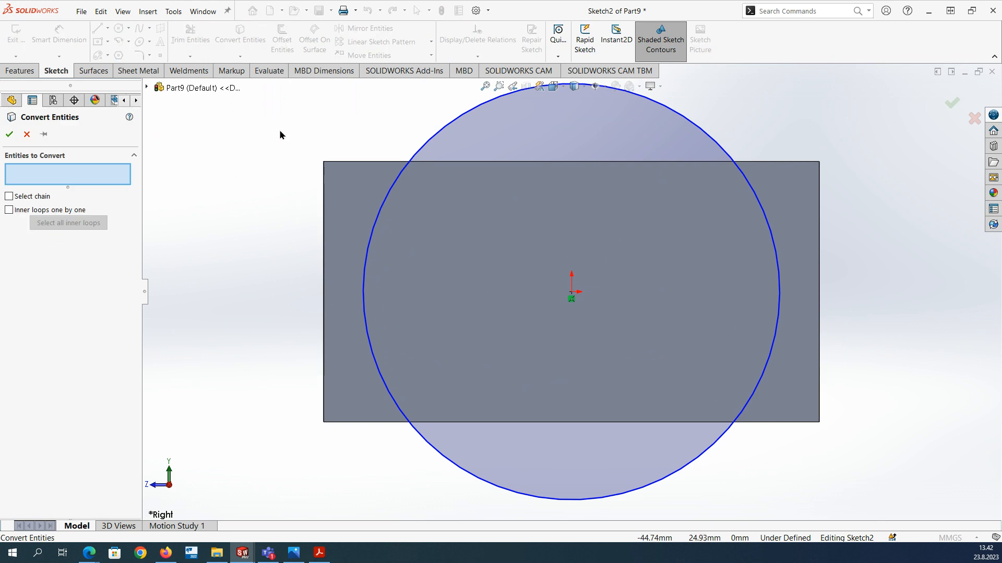
pyautogui.click(381, 162)
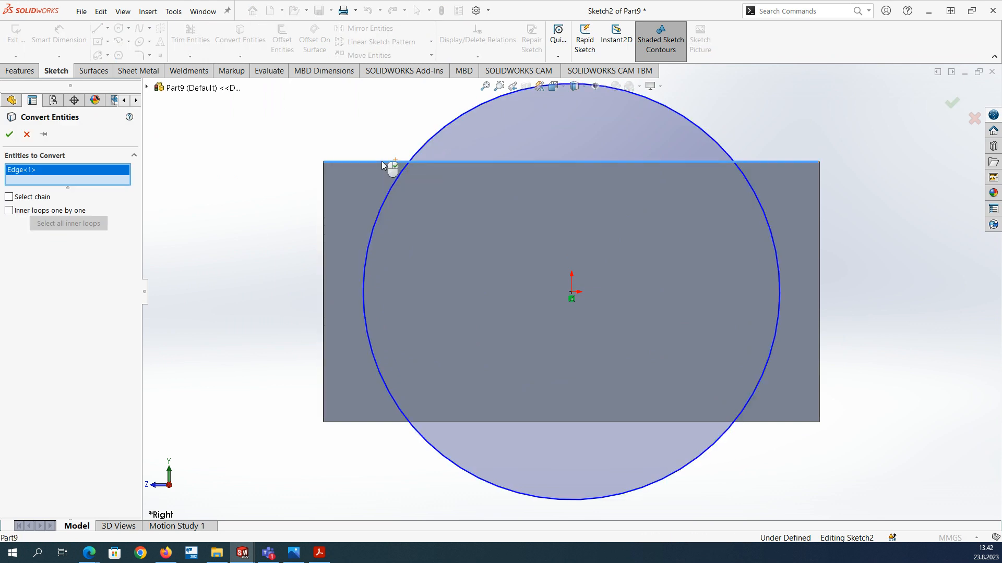
pyautogui.click(382, 422)
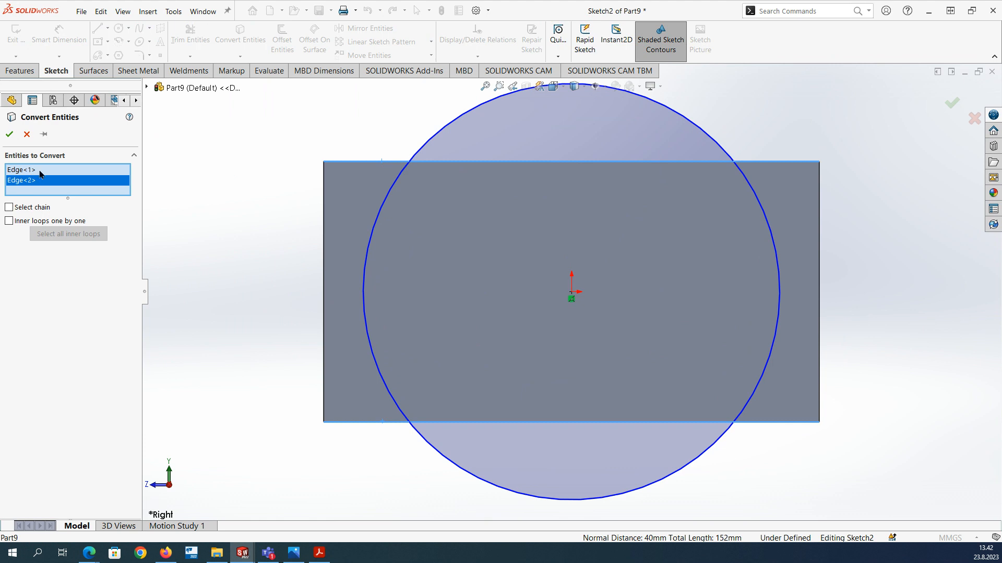
pyautogui.click(10, 134)
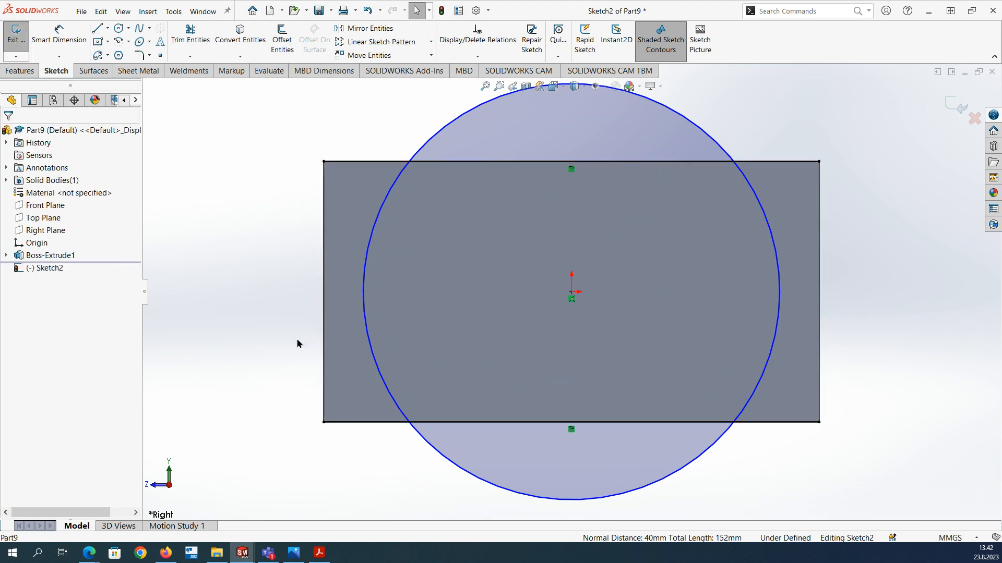
# - Dimension the circle's diameter as 52 mm
pyautogui.click(58, 31)
pyautogui.click(438, 140)
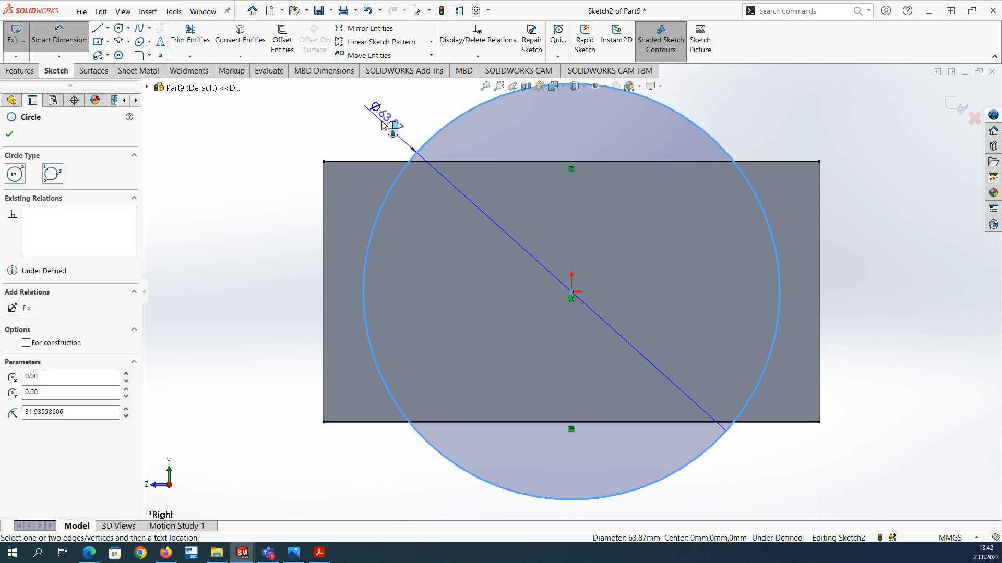
pyautogui.click(382, 125)
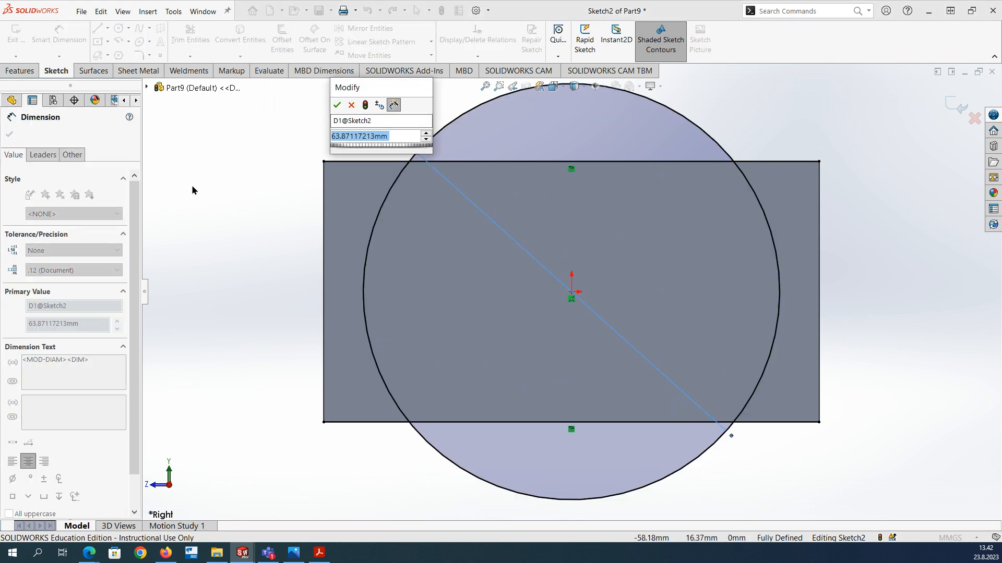
pyautogui.write('52')
pyautogui.press('Return')
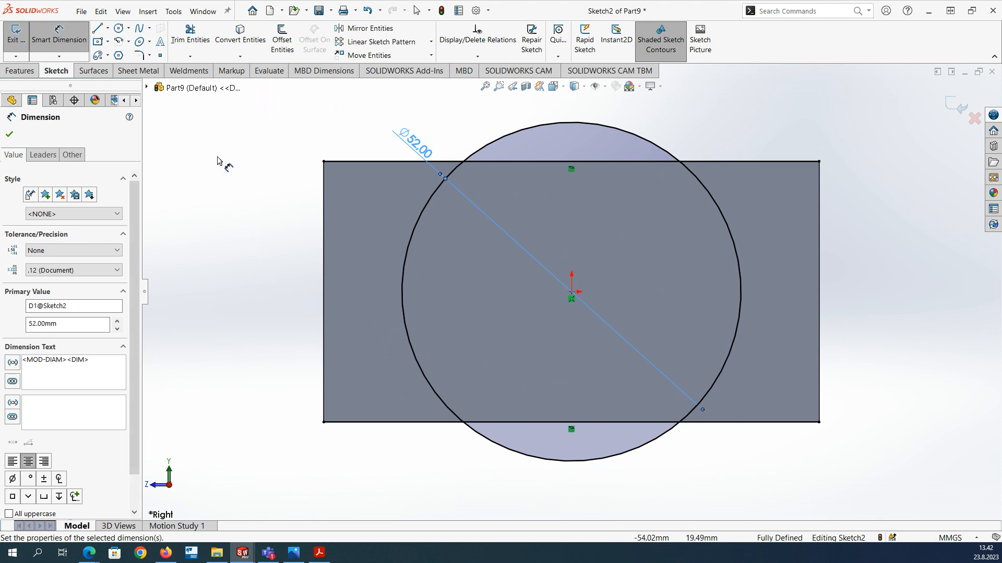
# - Power trim the circle's arcs beyond the block and the converted edge lines outside the circle
pyautogui.click(191, 39)
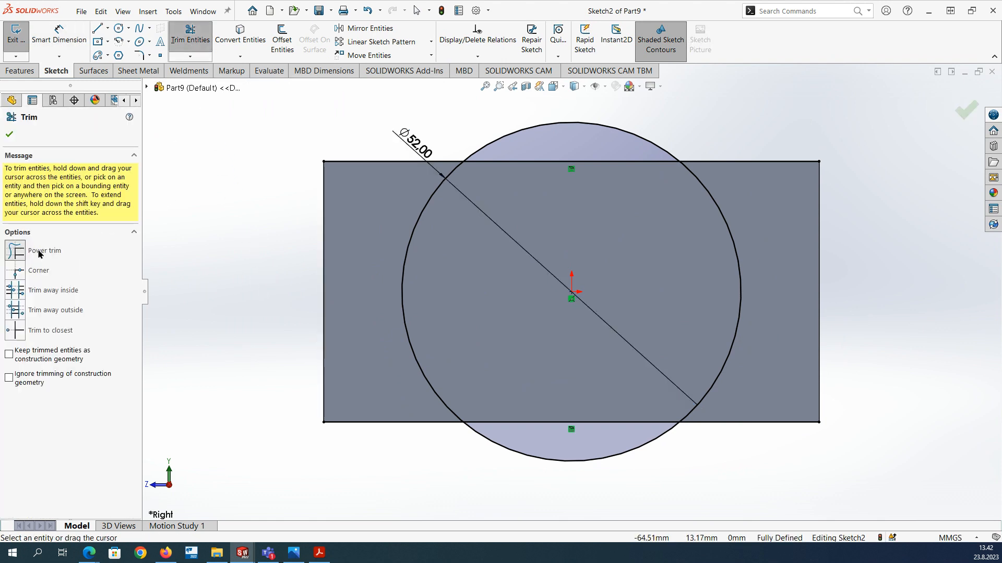
pyautogui.moveTo(351, 119)
pyautogui.mouseDown()
pyautogui.moveTo(363, 206)
pyautogui.moveTo(309, 273)
pyautogui.mouseUp()
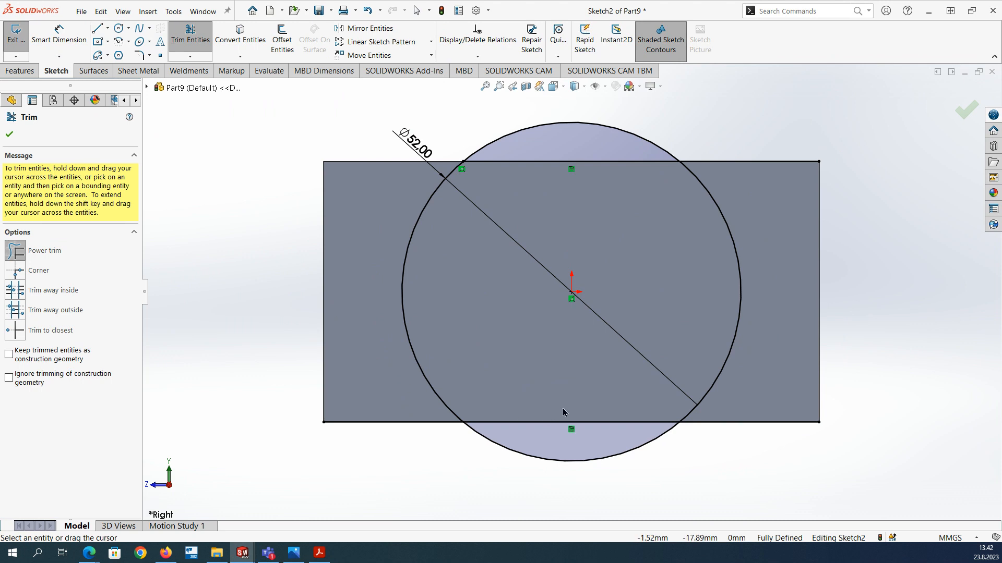
pyautogui.moveTo(672, 119); pyautogui.dragTo(640, 141)
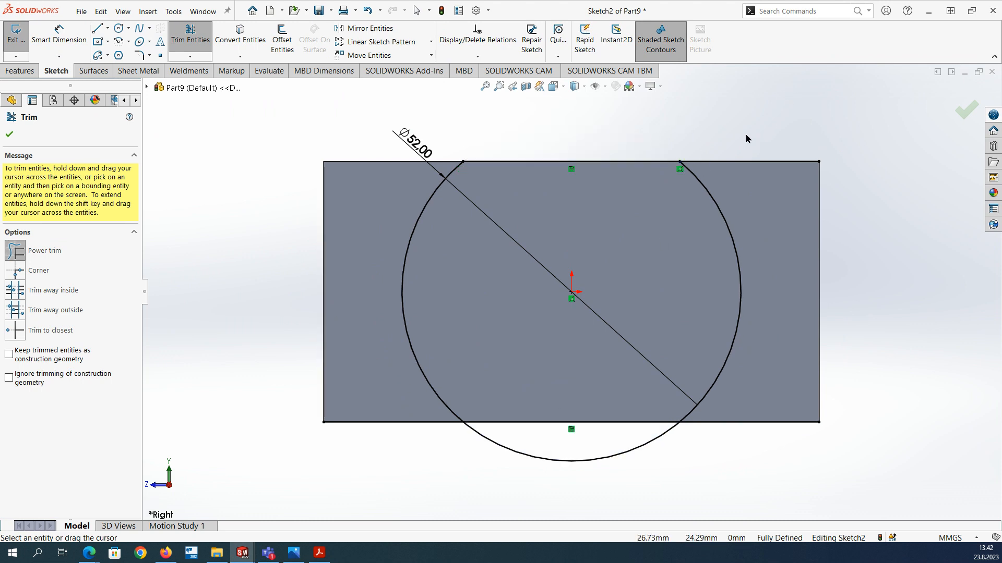
pyautogui.moveTo(746, 135); pyautogui.dragTo(775, 173)
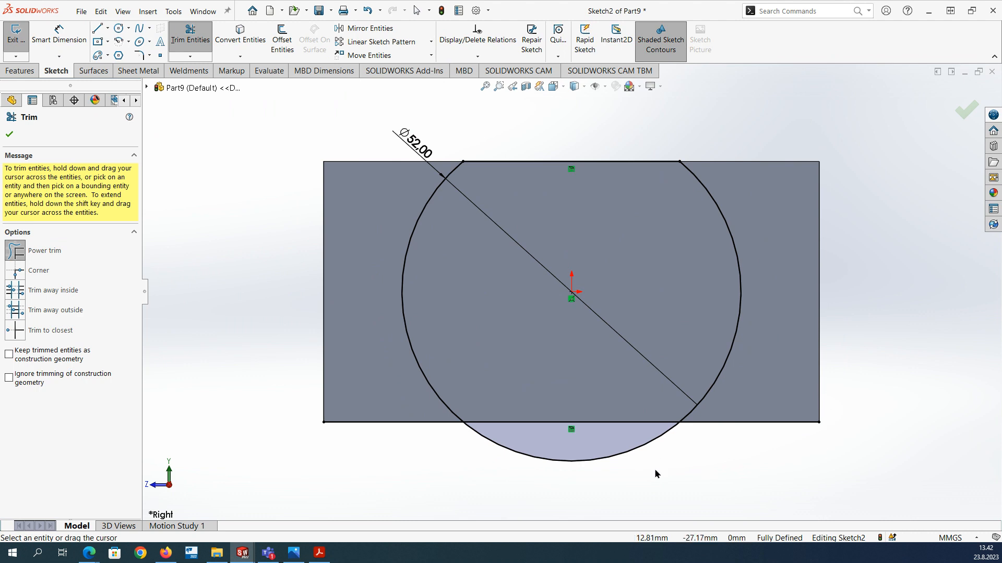
pyautogui.moveTo(637, 491); pyautogui.dragTo(613, 460)
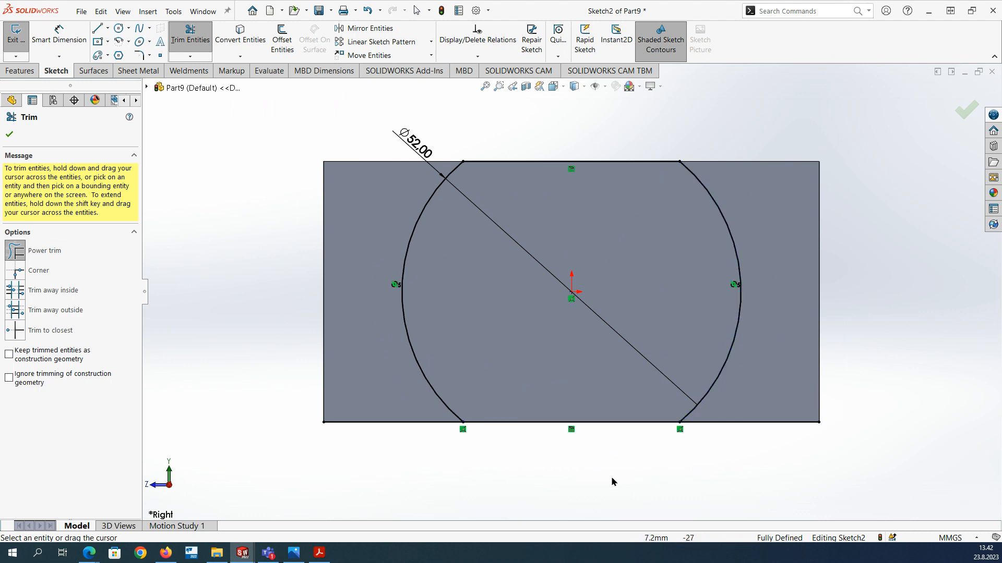
pyautogui.moveTo(384, 463); pyautogui.dragTo(366, 388)
pyautogui.moveTo(734, 457)
pyautogui.mouseDown()
pyautogui.moveTo(772, 362)
pyautogui.moveTo(694, 513)
pyautogui.mouseUp()
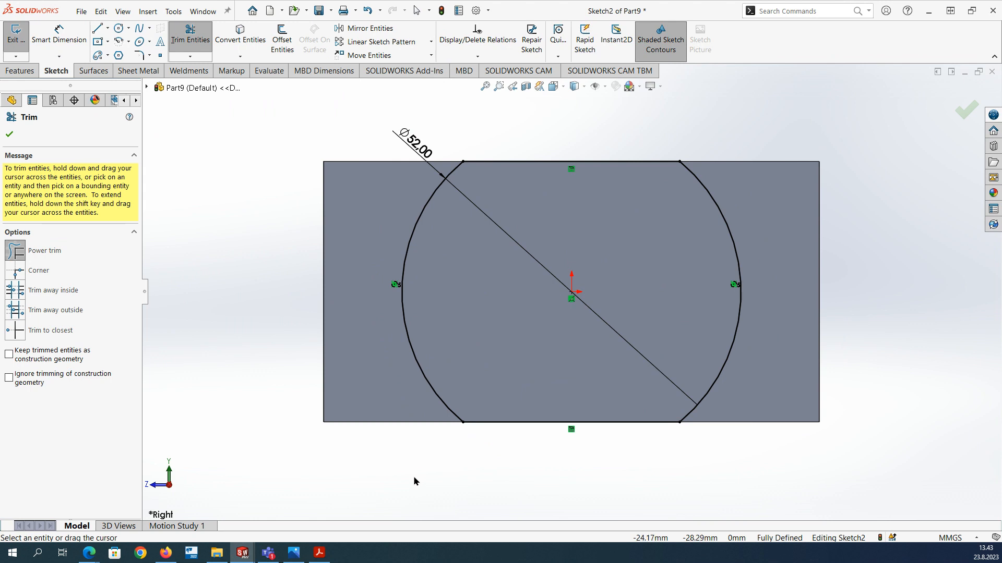
# - Extrude the trimmed profile 76 mm with the Mid Plane end condition, merged with the block
pyautogui.click(15, 33)
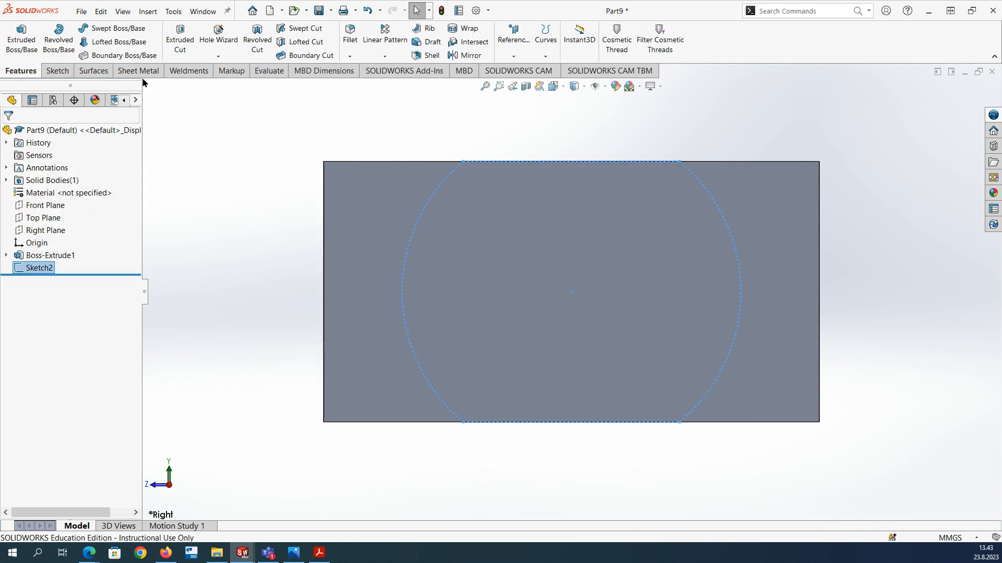
pyautogui.click(22, 39)
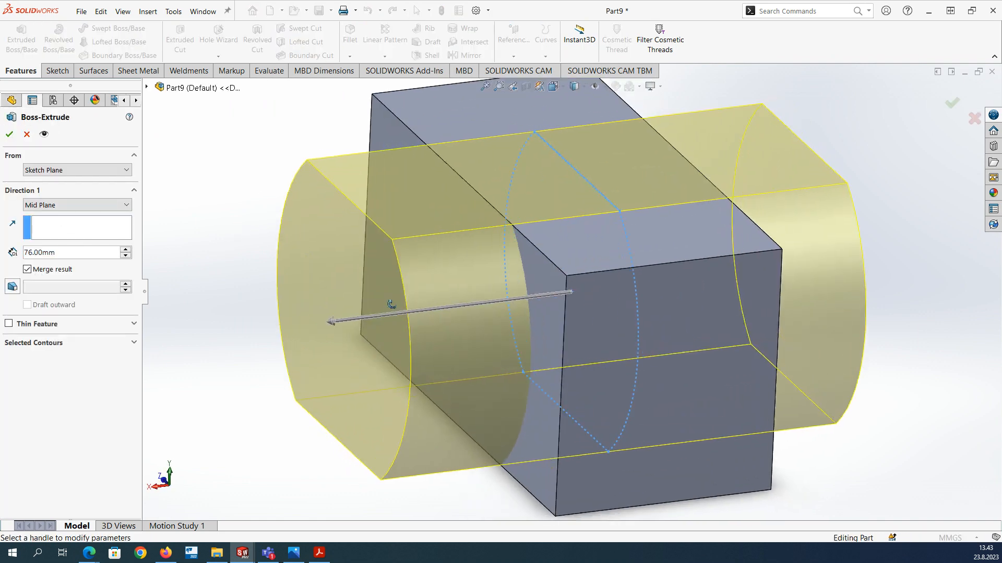
pyautogui.click(9, 134)
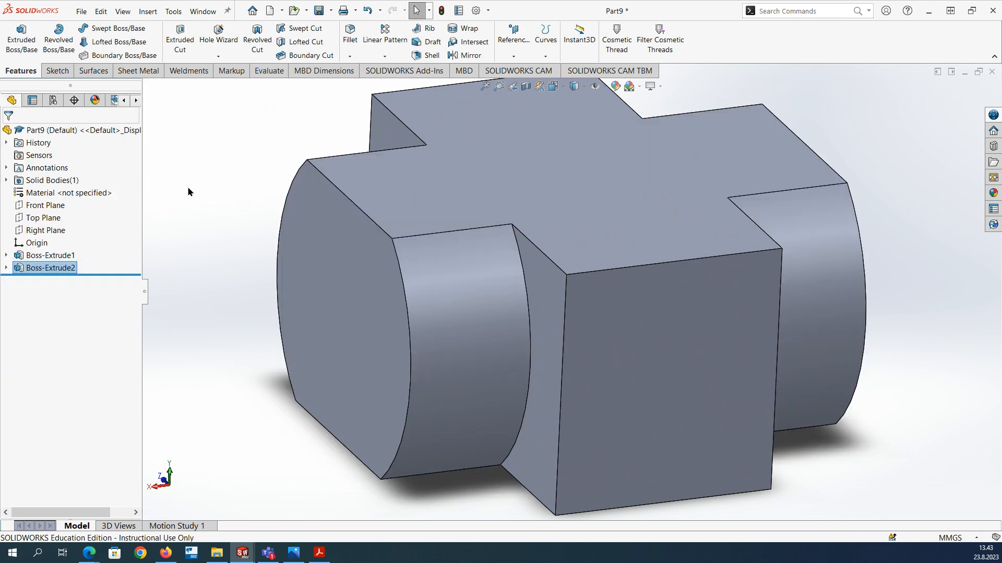
# - Sketch a center rectangle about 66 × 12 mm on the flat end face of the rounded boss, centred on the origin
pyautogui.click(346, 317)
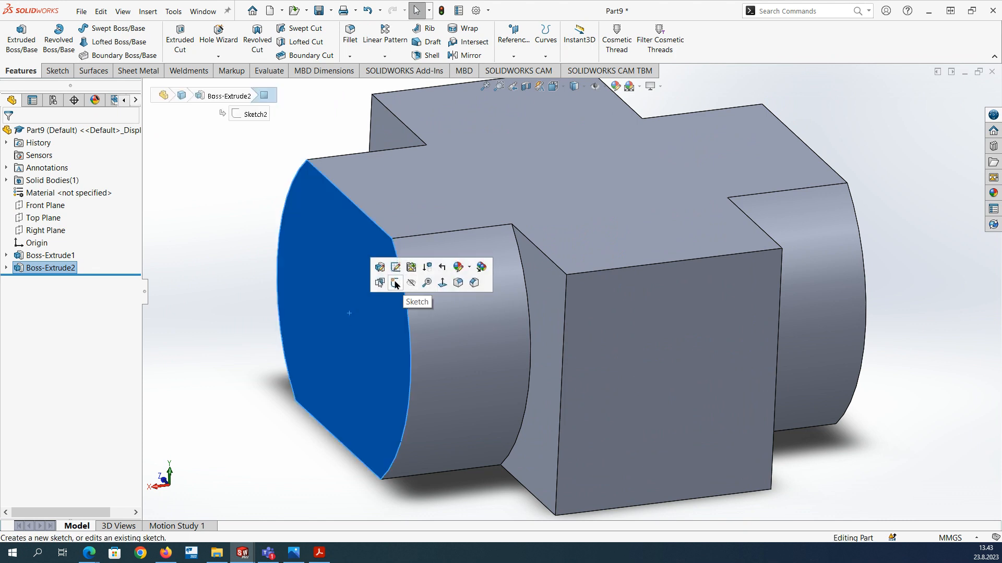
pyautogui.click(410, 283)
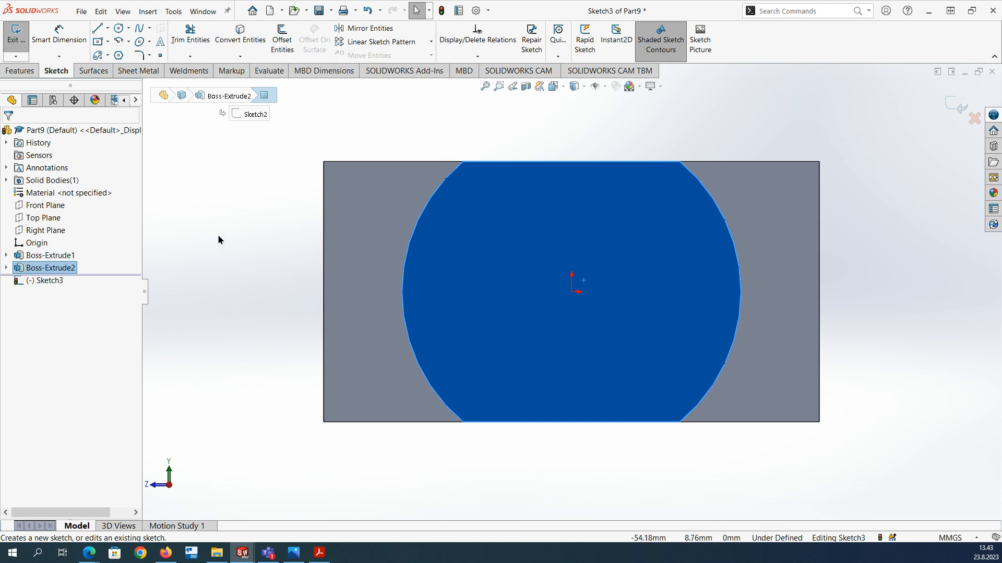
pyautogui.click(218, 233)
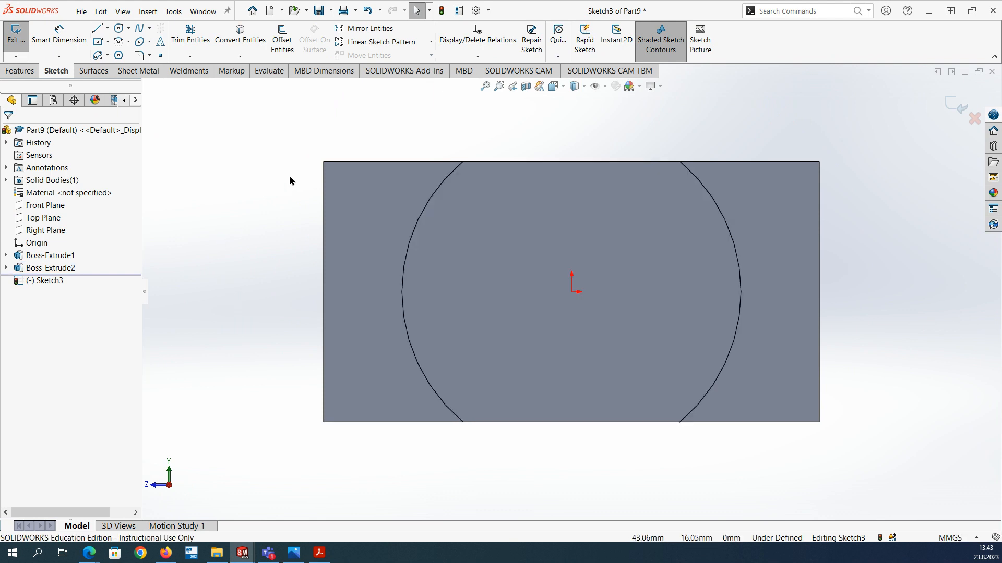
pyautogui.click(98, 42)
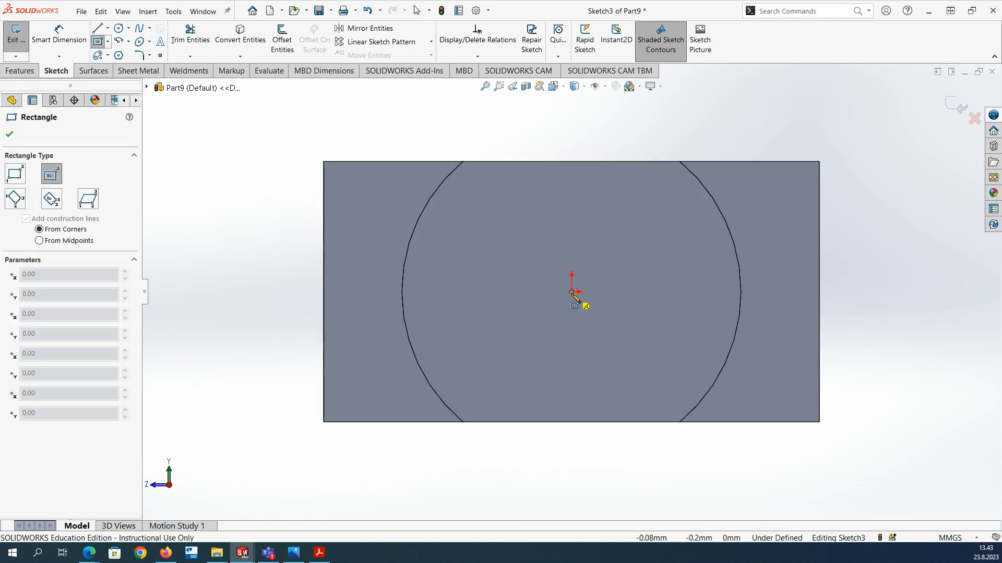
pyautogui.click(572, 292)
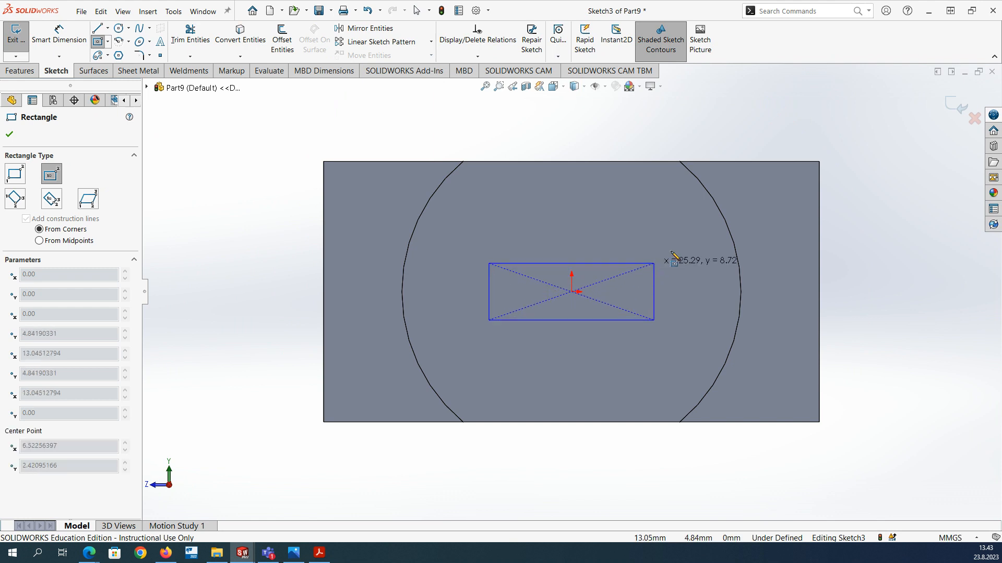
pyautogui.click(789, 255)
# - Dimension the distance between the rectangle's two horizontal lines as 16 mm
pyautogui.click(59, 37)
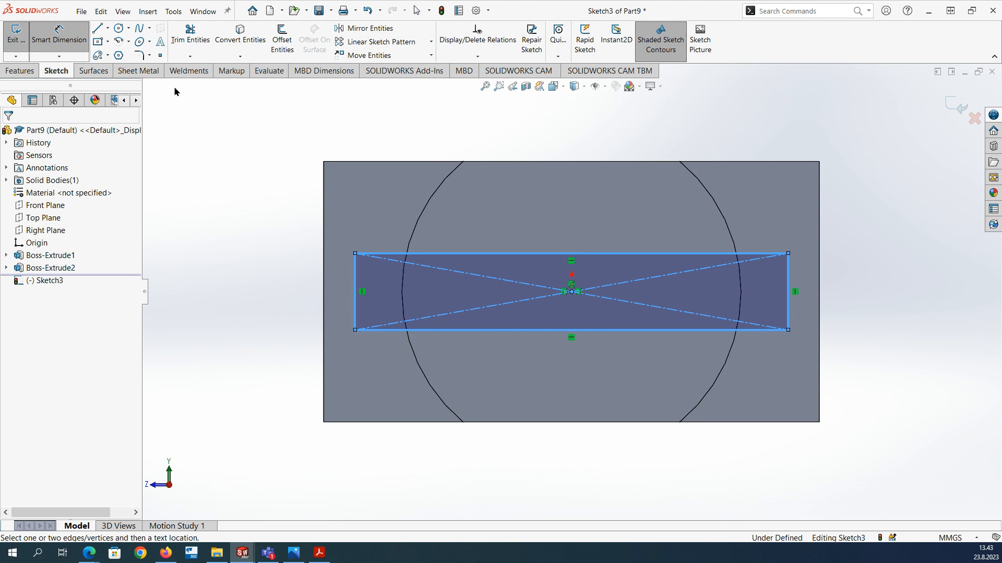
pyautogui.click(505, 330)
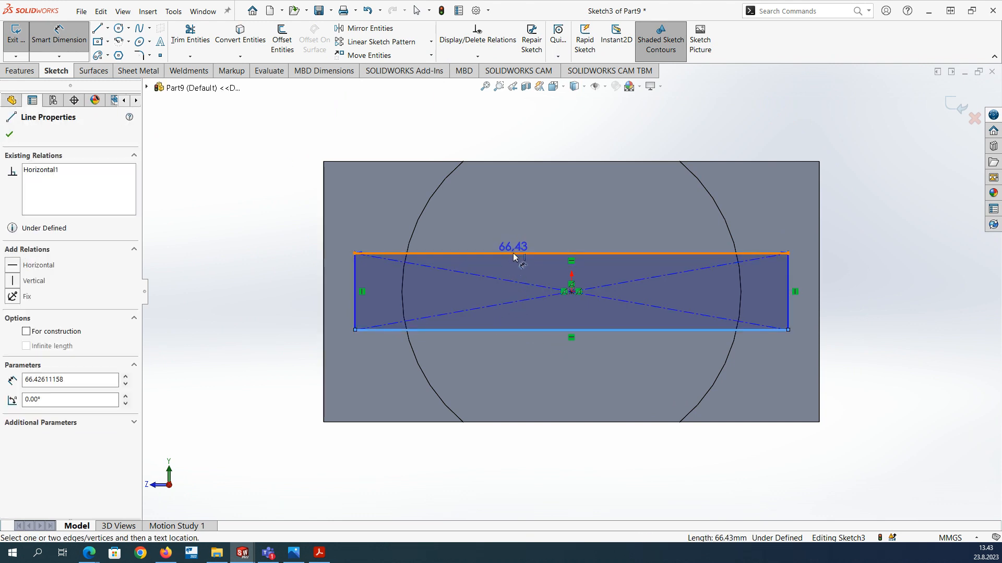
pyautogui.click(513, 254)
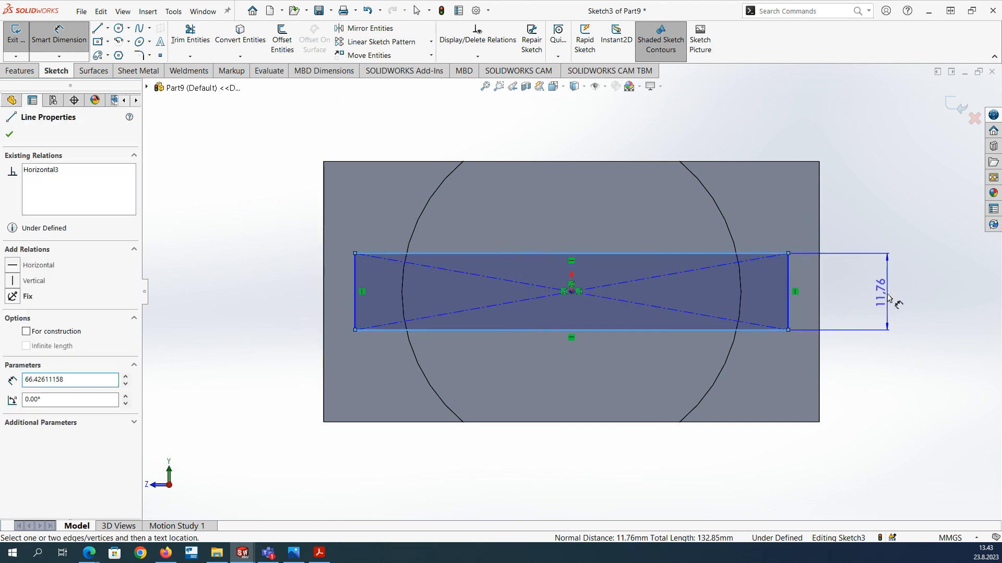
pyautogui.click(890, 301)
pyautogui.press('Return')
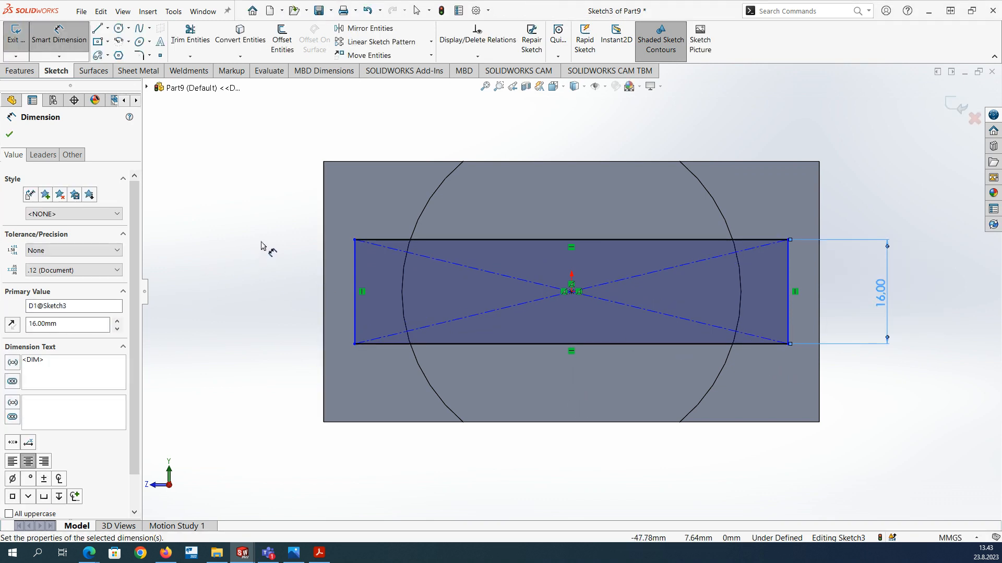
pyautogui.press('Escape')
# - Move the rectangle's upper corner onto the boss's circular edge and set the rectangle's height to 16 mm
pyautogui.moveTo(355, 241); pyautogui.dragTo(411, 239)
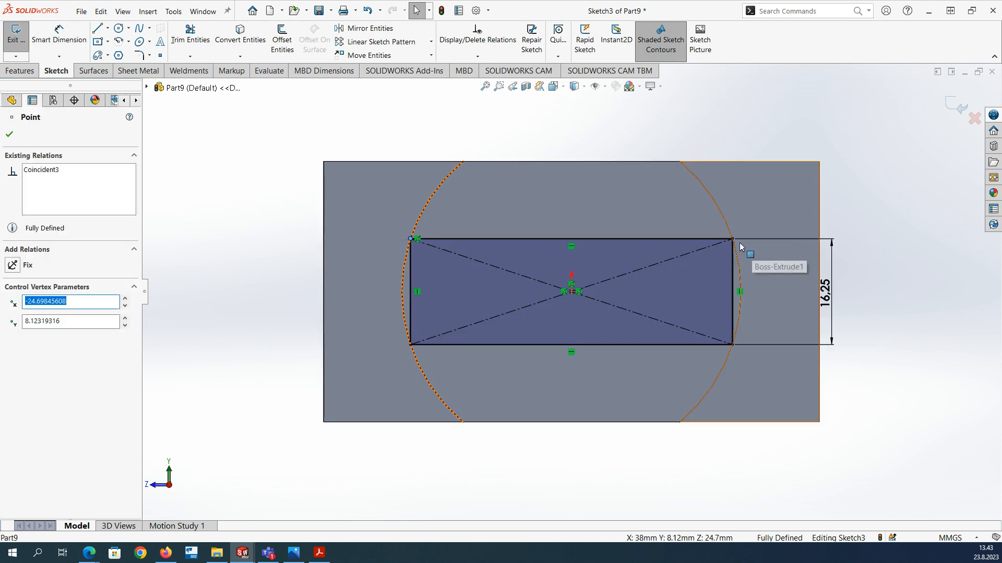
pyautogui.doubleClick(832, 306)
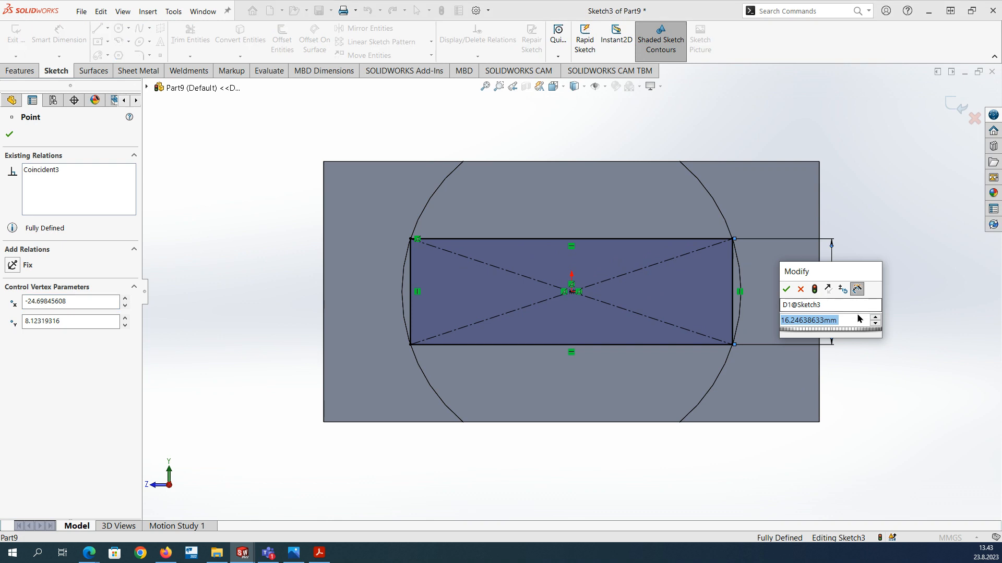
pyautogui.write('16')
pyautogui.press('Return')
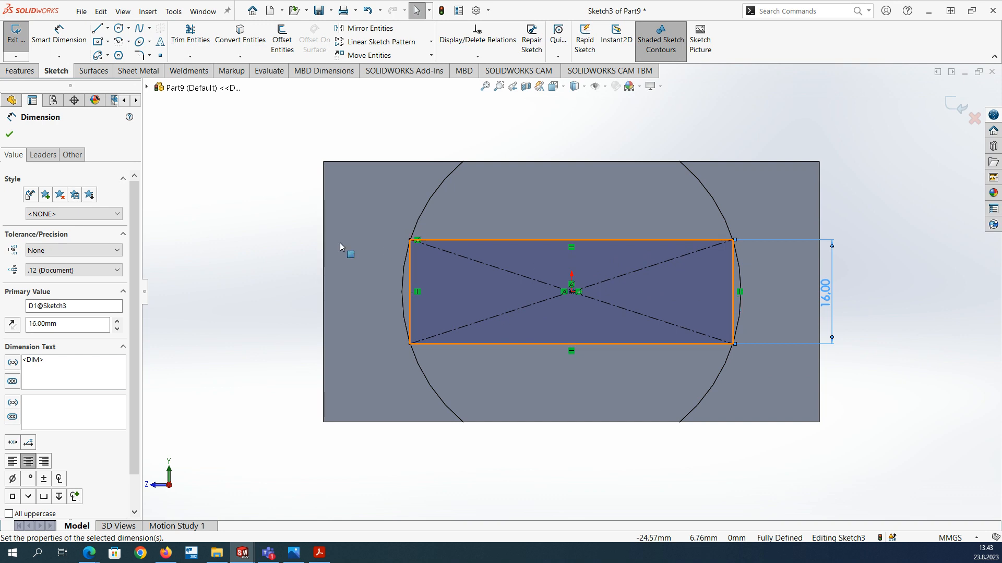
# - Undo the height edit and the corner's move onto the circular edge
pyautogui.click(366, 11)
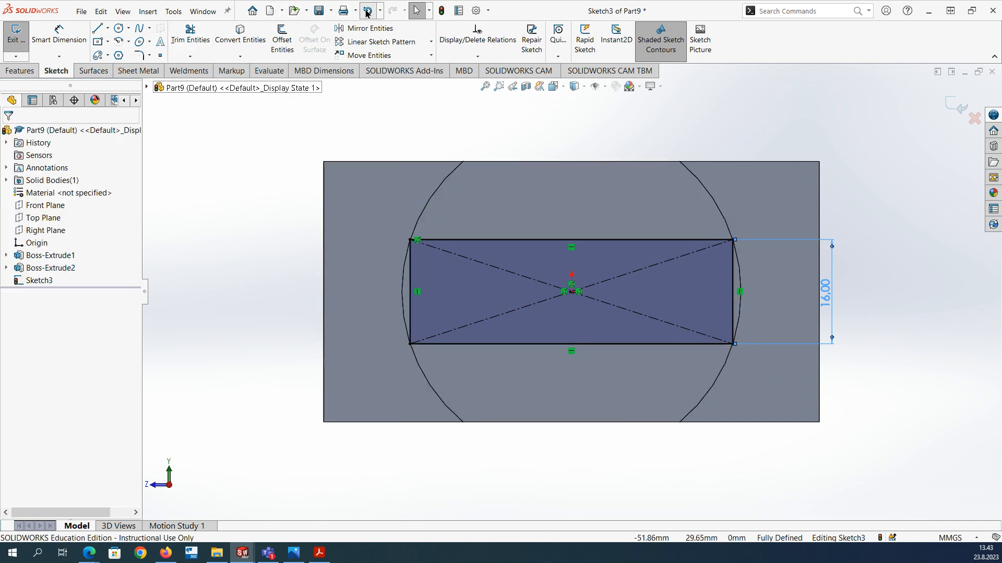
pyautogui.click(365, 11)
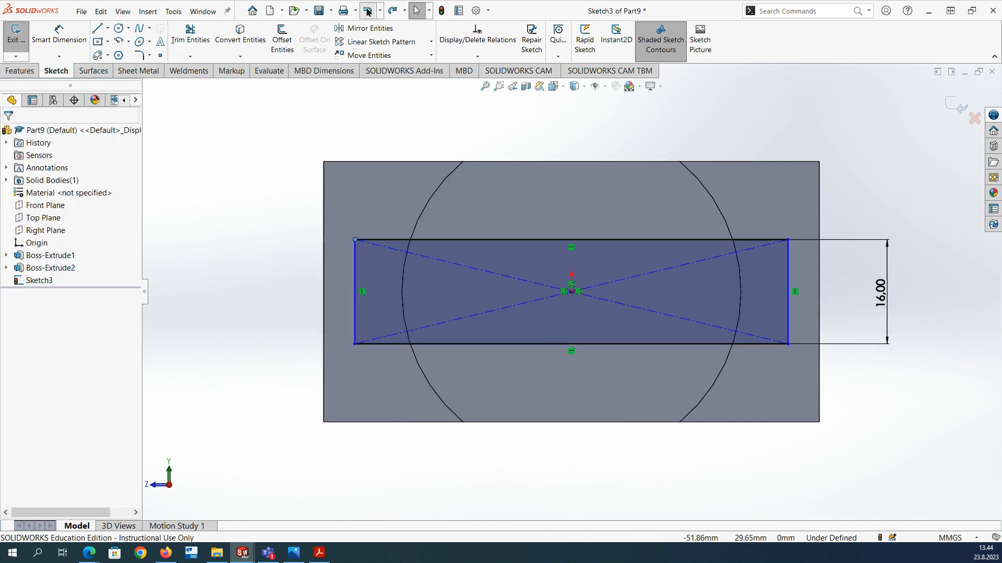
pyautogui.click(227, 271)
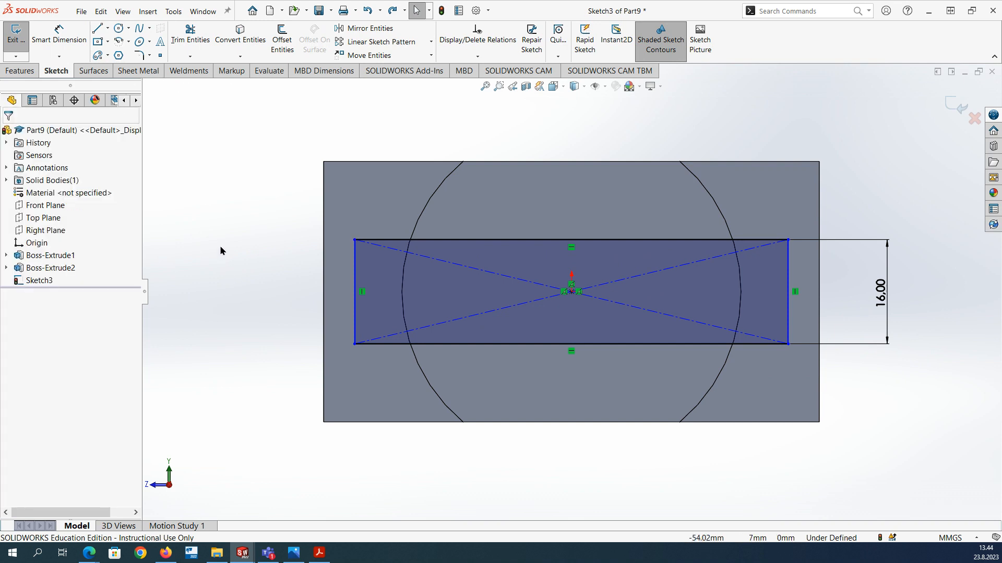
# - Convert the boss's two circular edges into sketch arcs
pyautogui.click(239, 36)
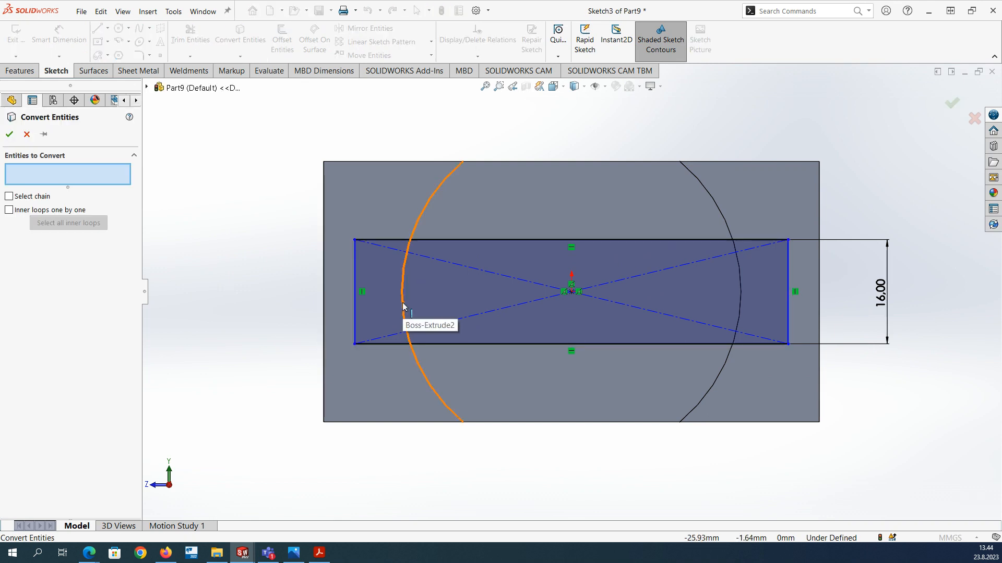
pyautogui.click(402, 306)
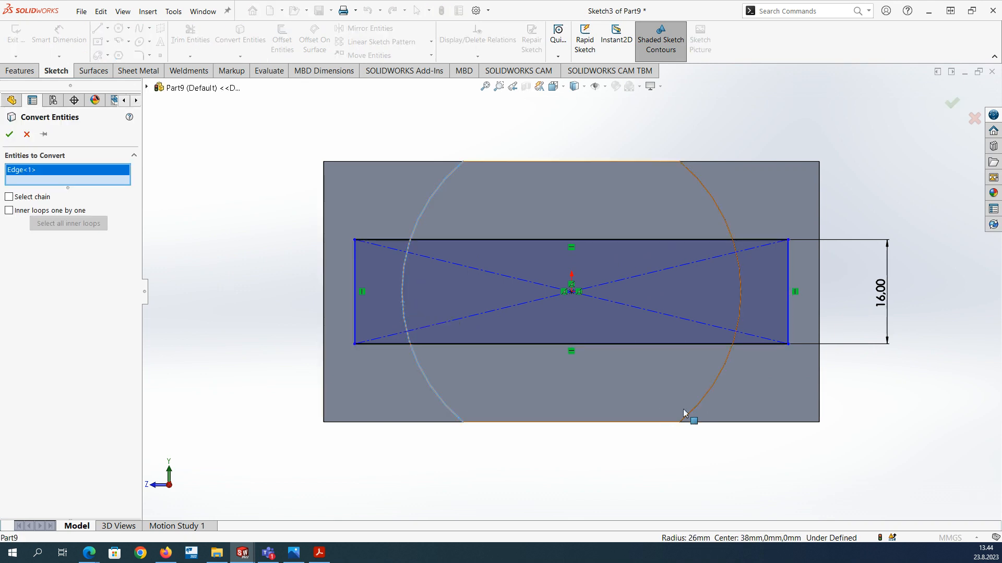
pyautogui.click(739, 311)
pyautogui.click(9, 135)
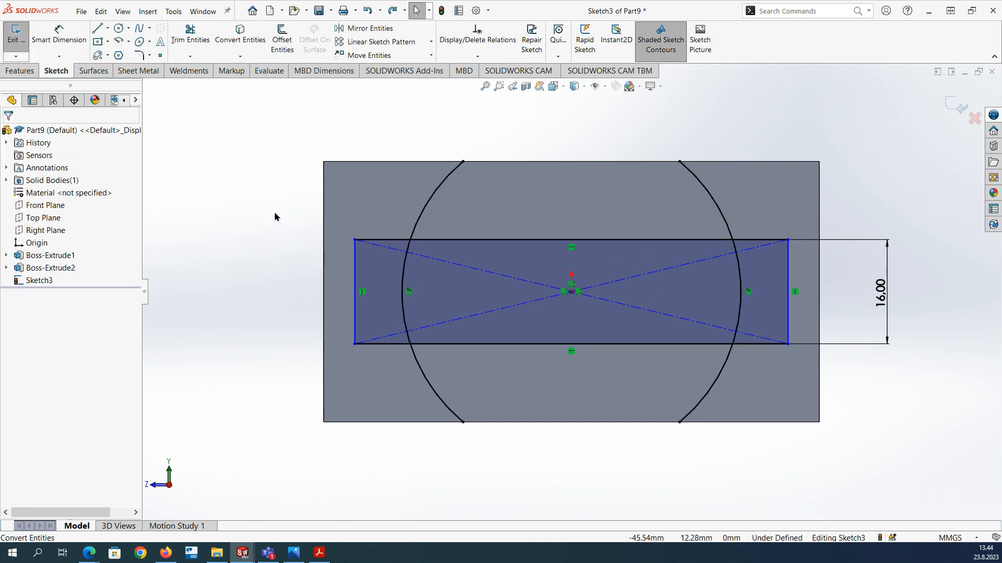
# - Trim the arcs beyond the rectangle and its horizontal lines outside the arcs, and delete the two leftover vertical lines
pyautogui.click(199, 35)
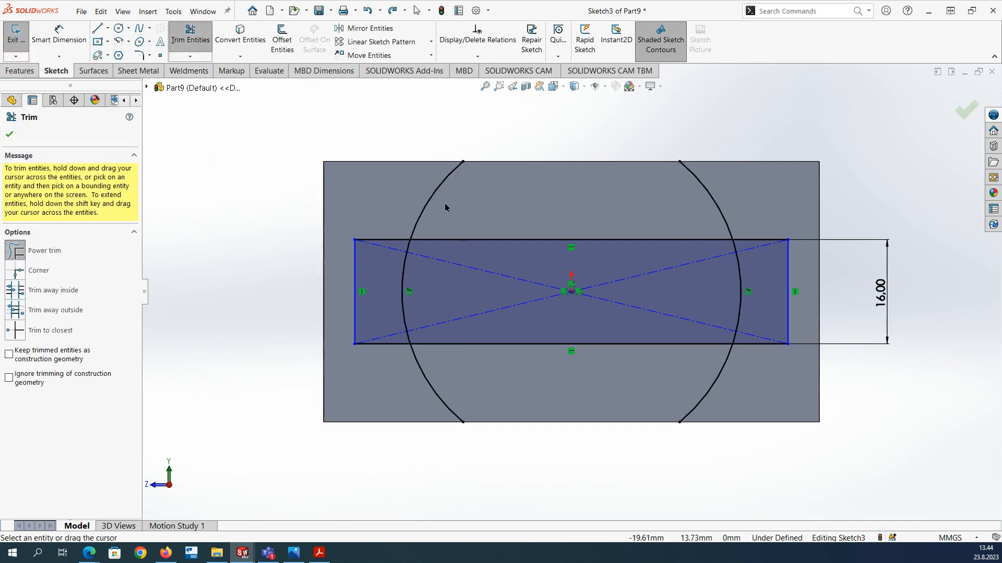
pyautogui.moveTo(472, 209); pyautogui.dragTo(783, 194)
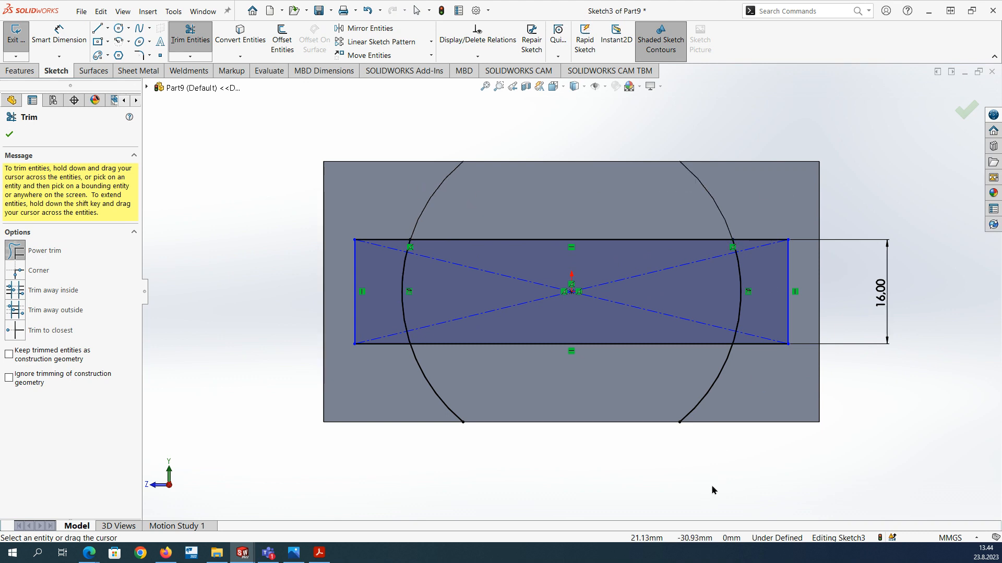
pyautogui.moveTo(756, 400)
pyautogui.mouseDown()
pyautogui.moveTo(360, 402)
pyautogui.moveTo(380, 394)
pyautogui.moveTo(376, 209)
pyautogui.moveTo(364, 303)
pyautogui.mouseUp()
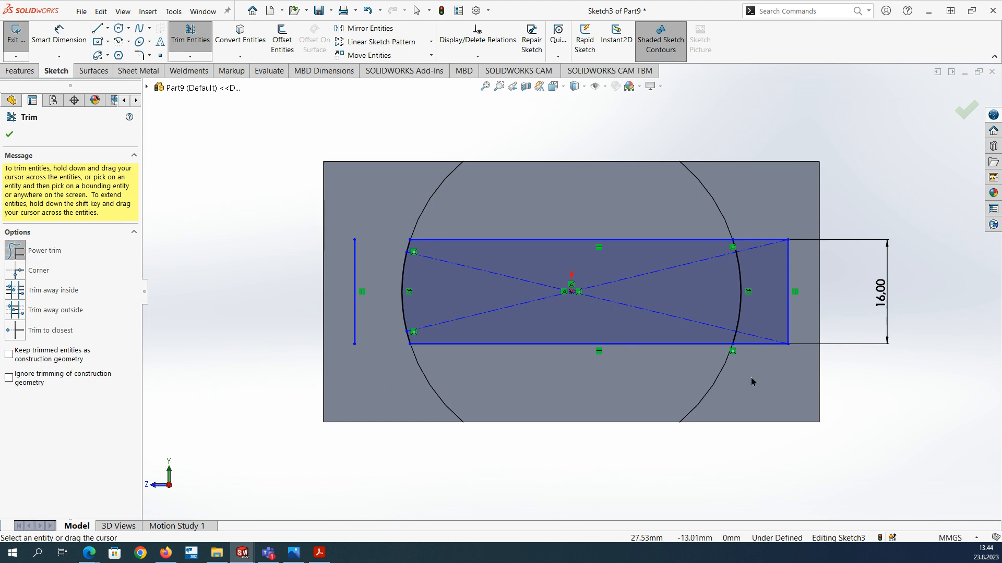
pyautogui.moveTo(749, 380)
pyautogui.mouseDown()
pyautogui.moveTo(758, 217)
pyautogui.moveTo(806, 283)
pyautogui.mouseUp()
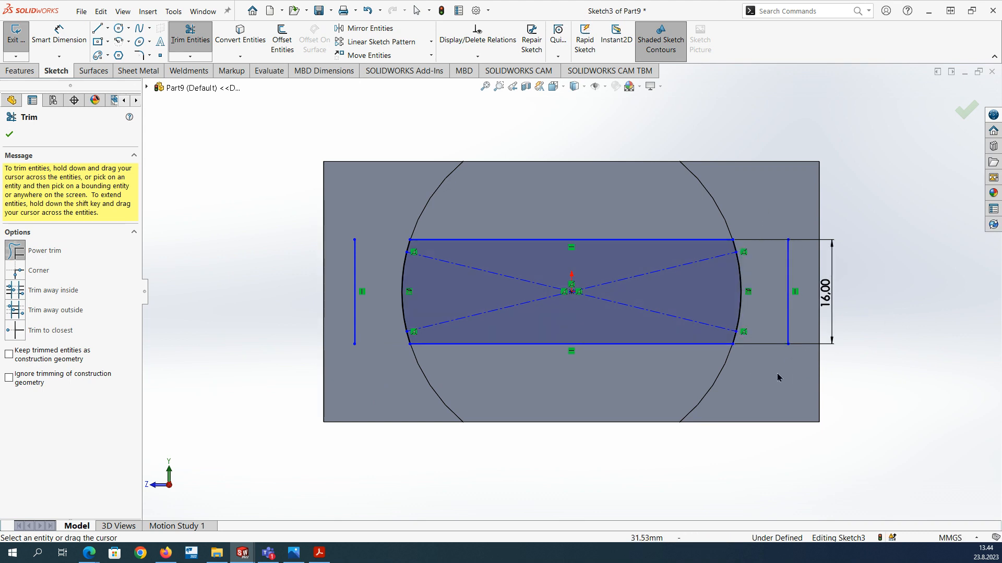
pyautogui.press('Escape')
pyautogui.click(789, 327)
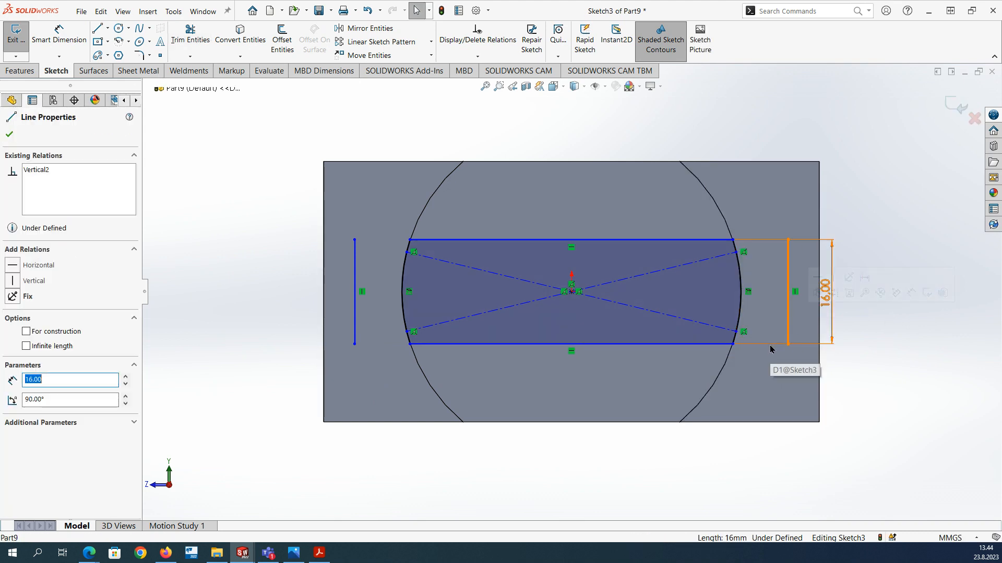
pyautogui.press('Escape')
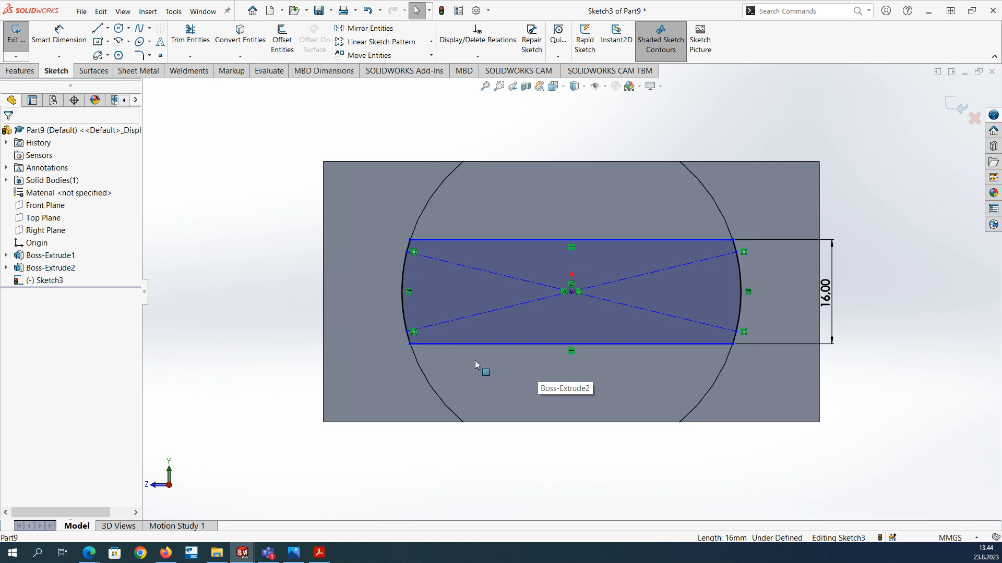
# - Add an Equal relation between the two horizontal lines of the slot profile
pyautogui.click(535, 346)
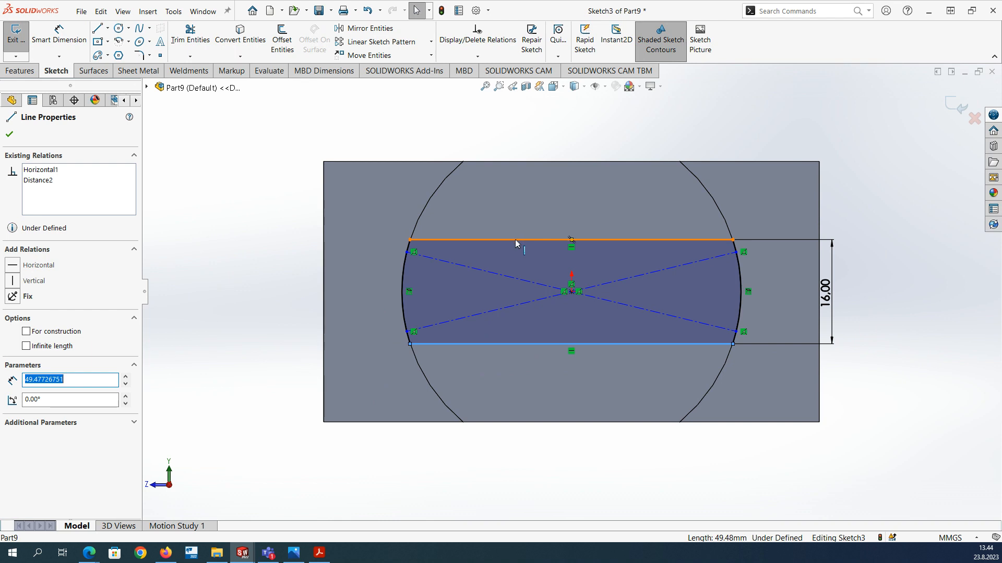
pyautogui.keyDown('ctrl'); pyautogui.click(515, 240); pyautogui.keyUp('ctrl')
pyautogui.click(12, 401)
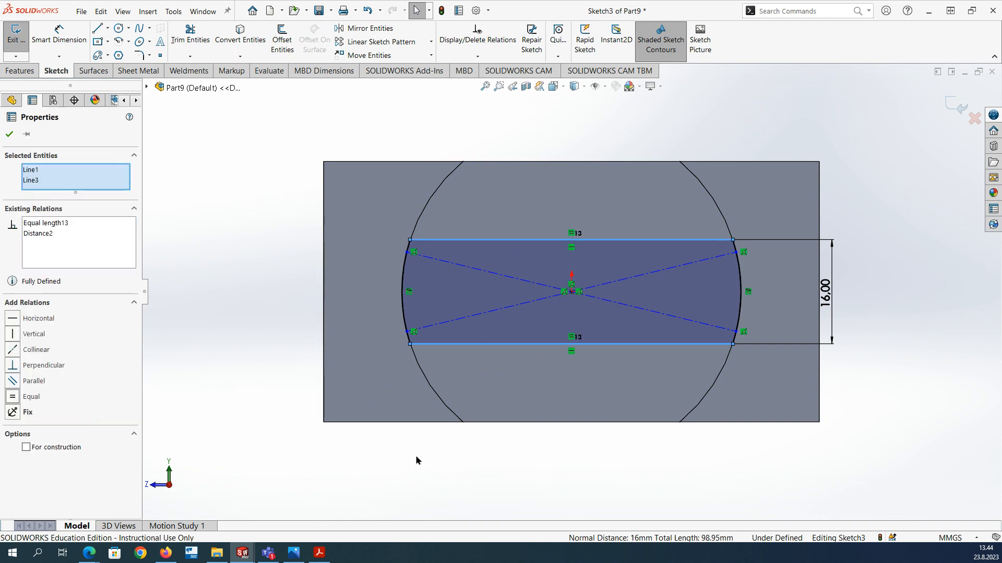
# - Close the slot sketch and cut its profile 12 mm deep into the boss's end face with a blind Extruded Cut
pyautogui.click(472, 467)
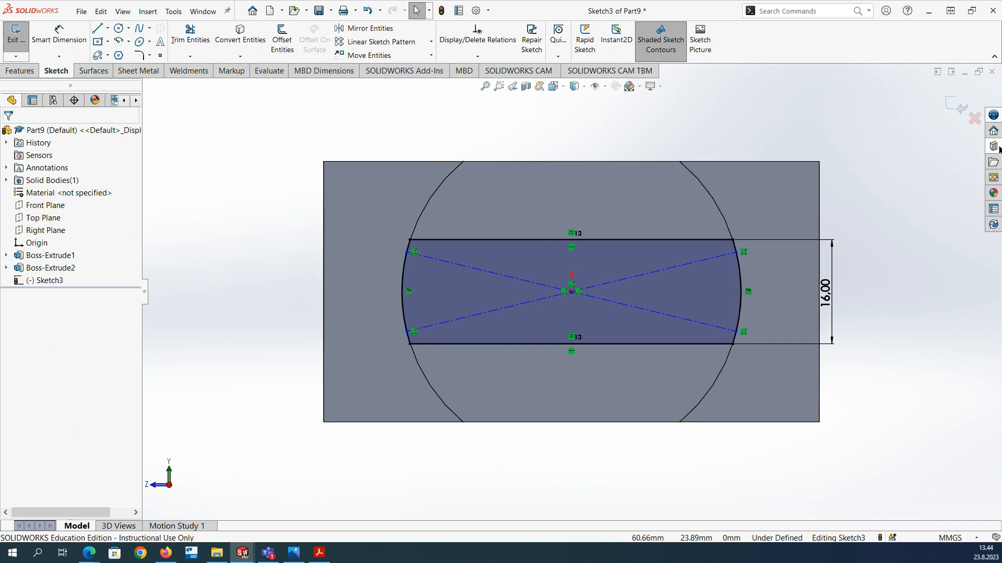
pyautogui.click(959, 106)
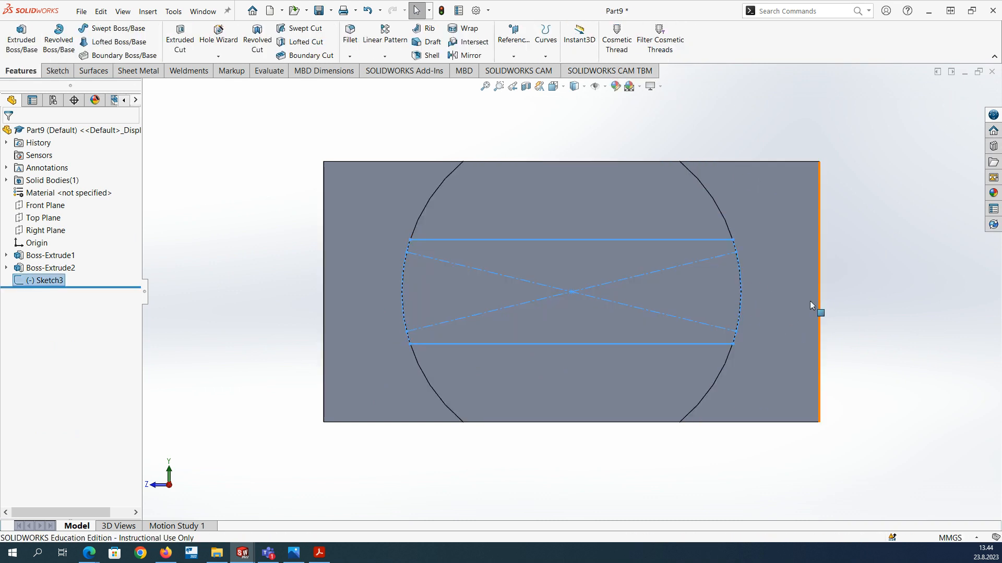
pyautogui.moveTo(812, 304); pyautogui.dragTo(764, 382, button='middle')
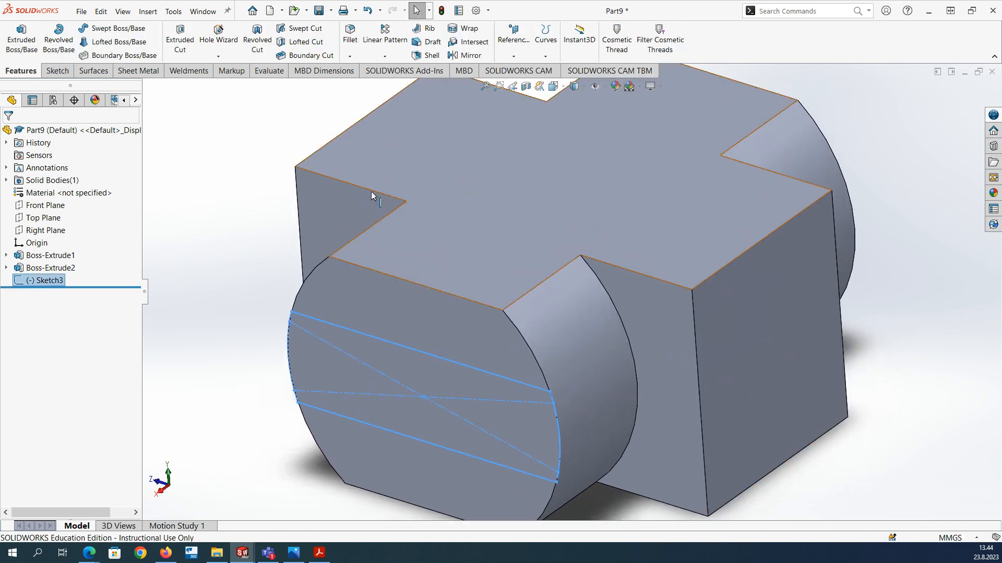
pyautogui.click(180, 40)
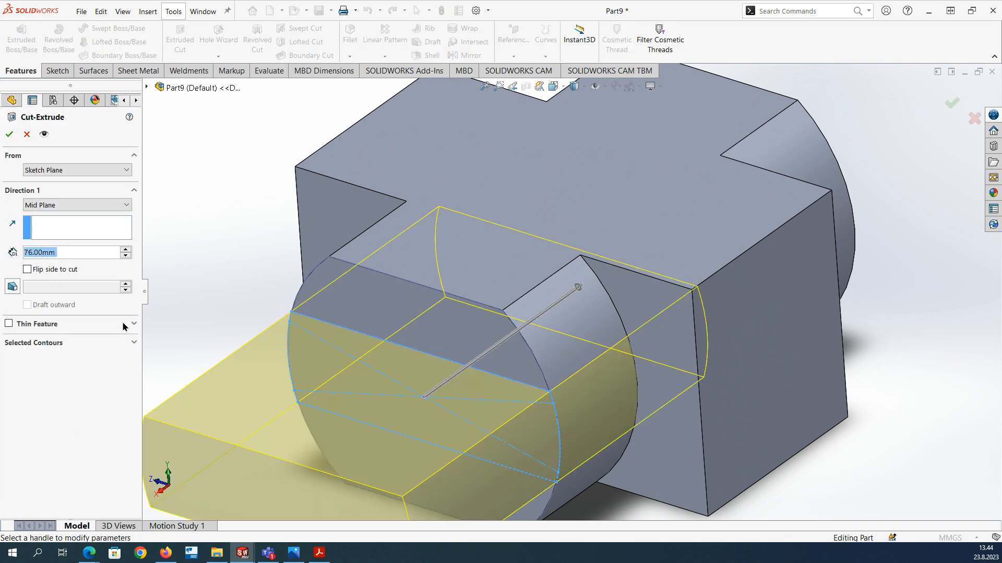
pyautogui.click(73, 204)
pyautogui.click(50, 215)
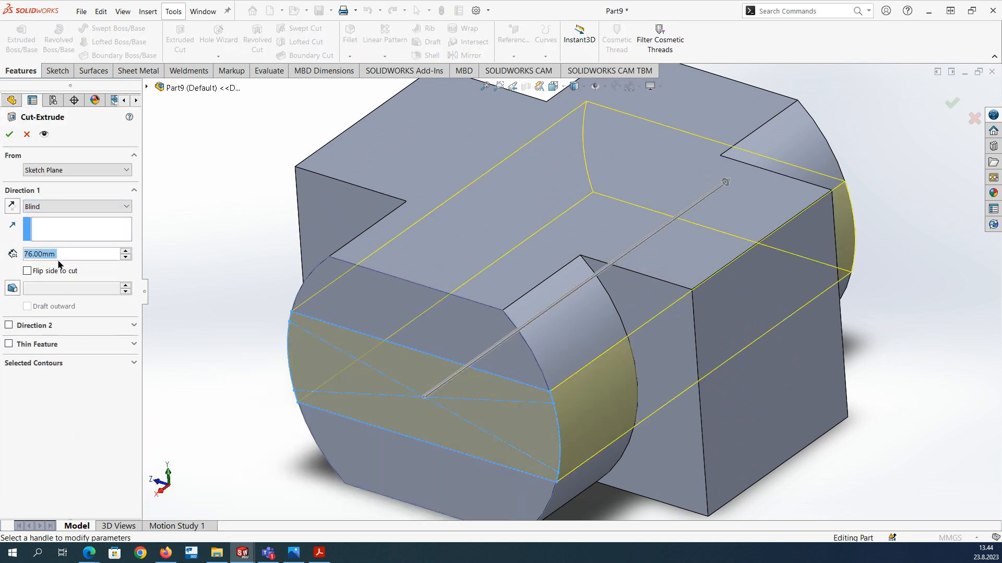
pyautogui.write('12')
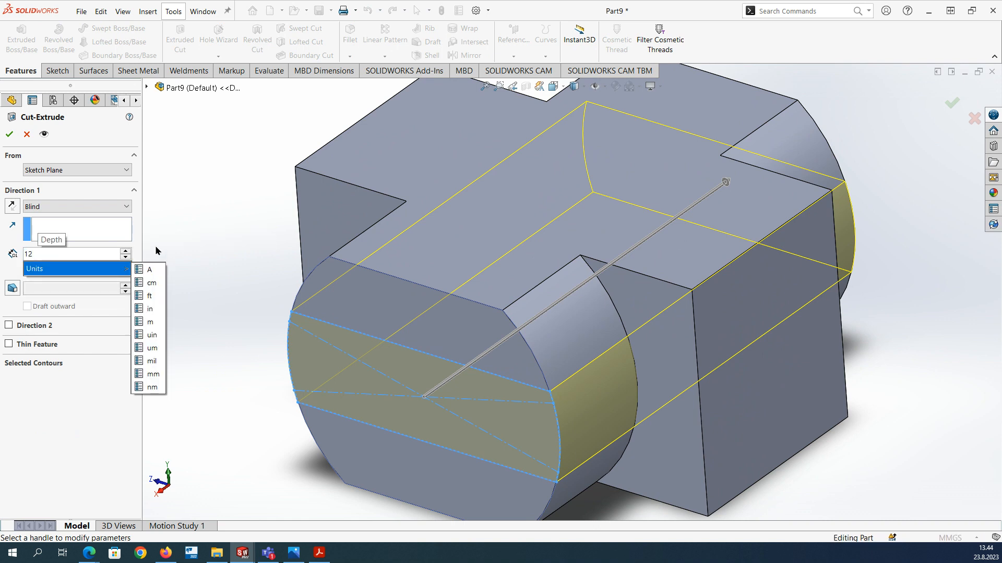
pyautogui.press('Return')
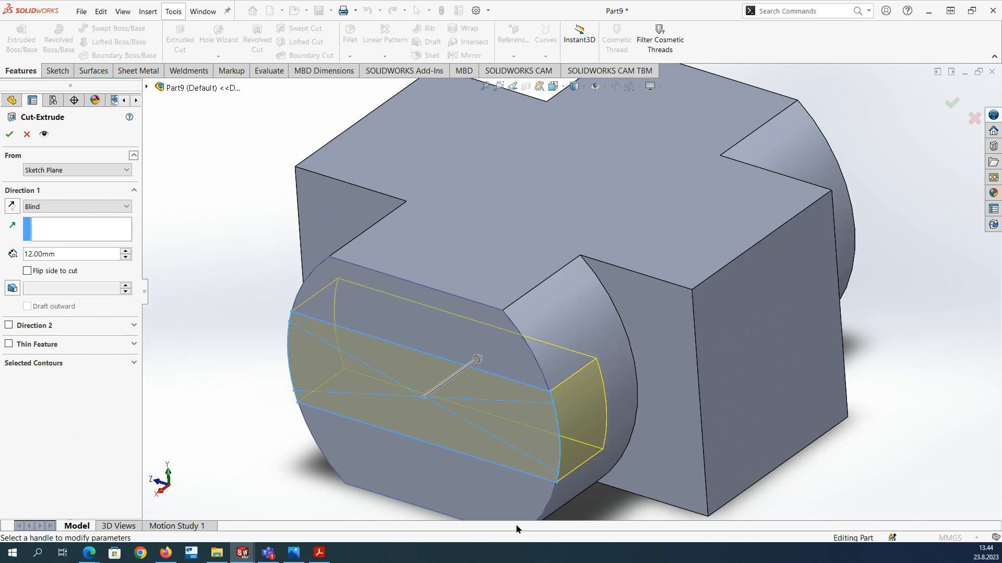
pyautogui.click(9, 134)
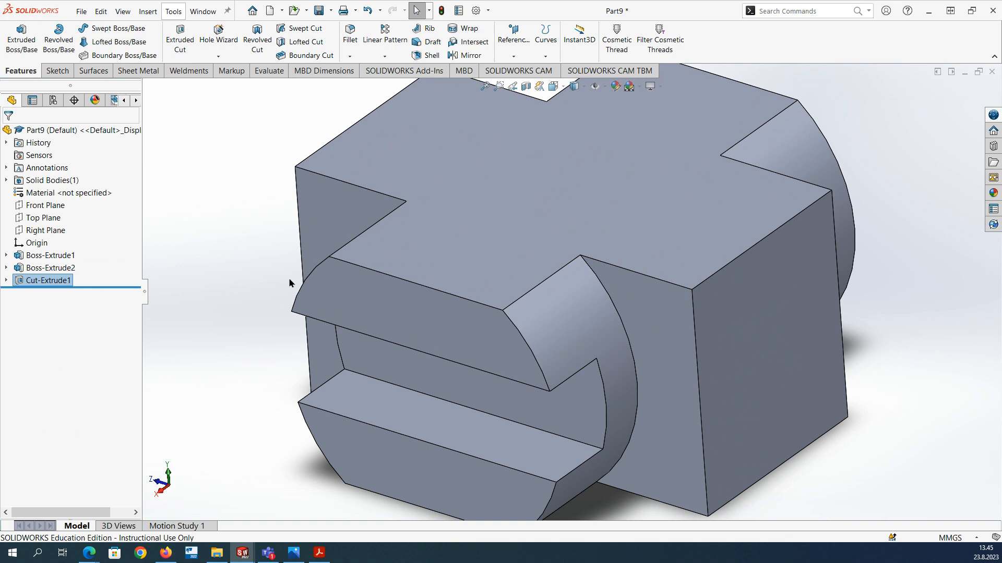
# - Mirror the slot cut about the Right Plane to the opposite end of the boss
pyautogui.scroll(2, 477, 325)
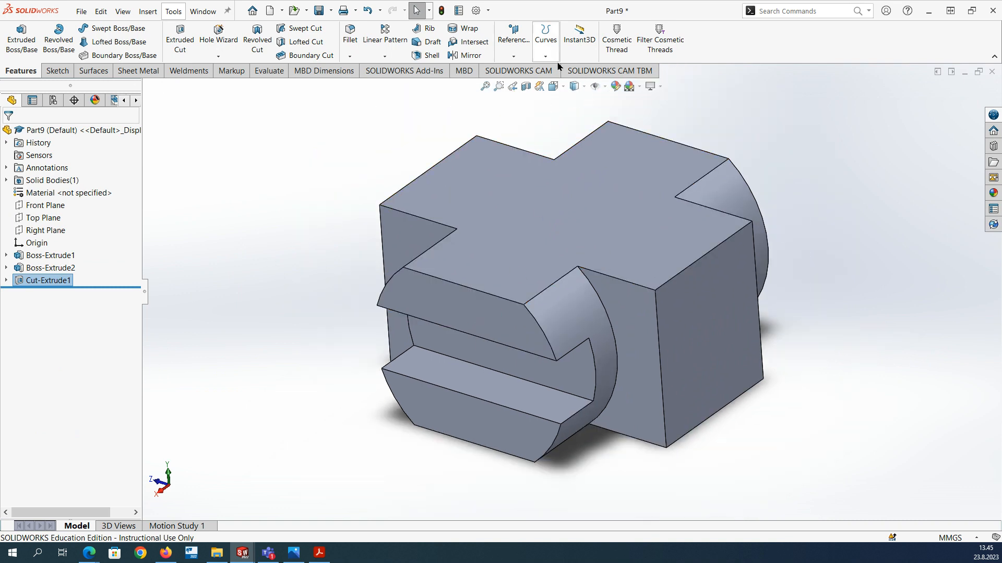
pyautogui.click(476, 58)
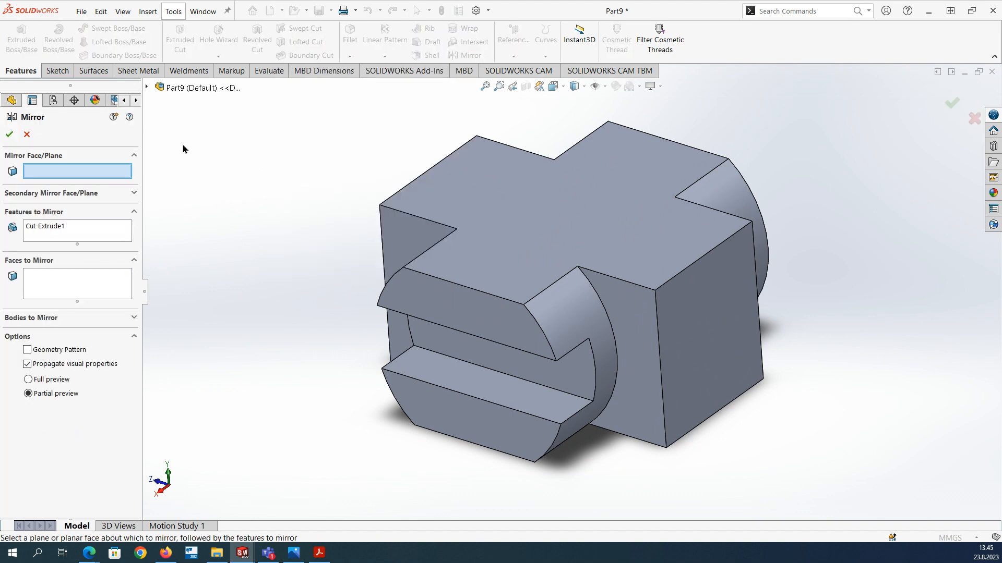
pyautogui.click(147, 88)
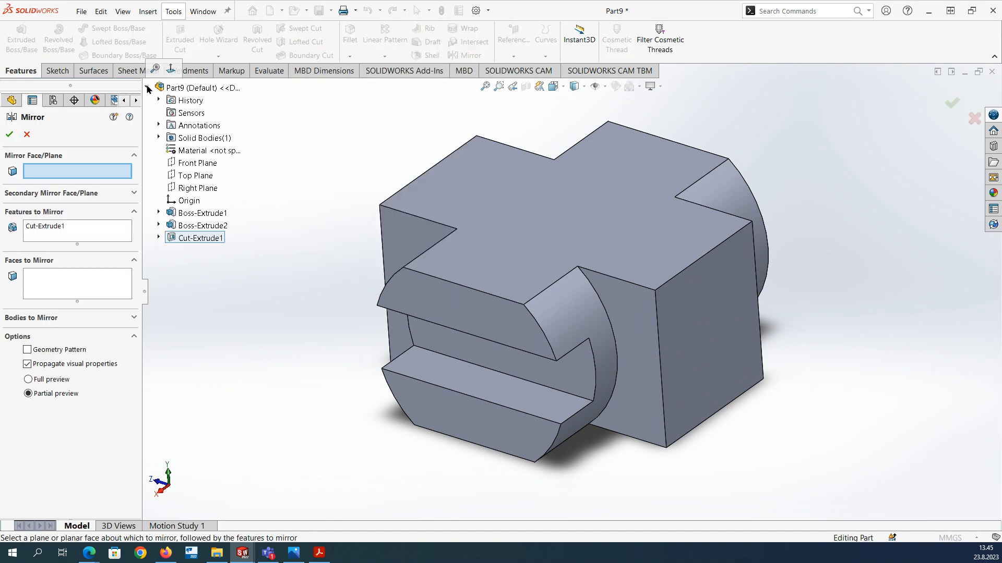
pyautogui.click(199, 189)
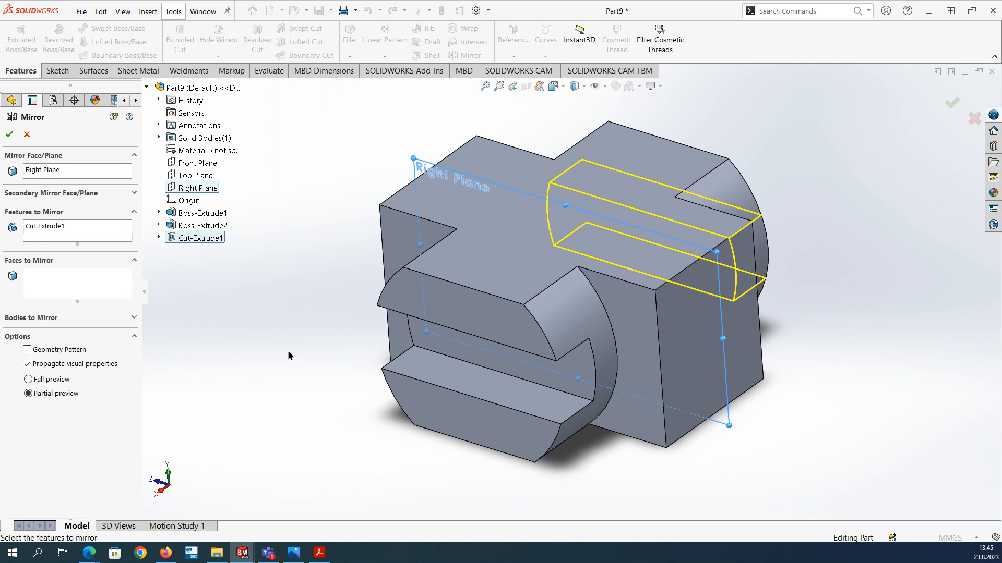
pyautogui.press('Return')
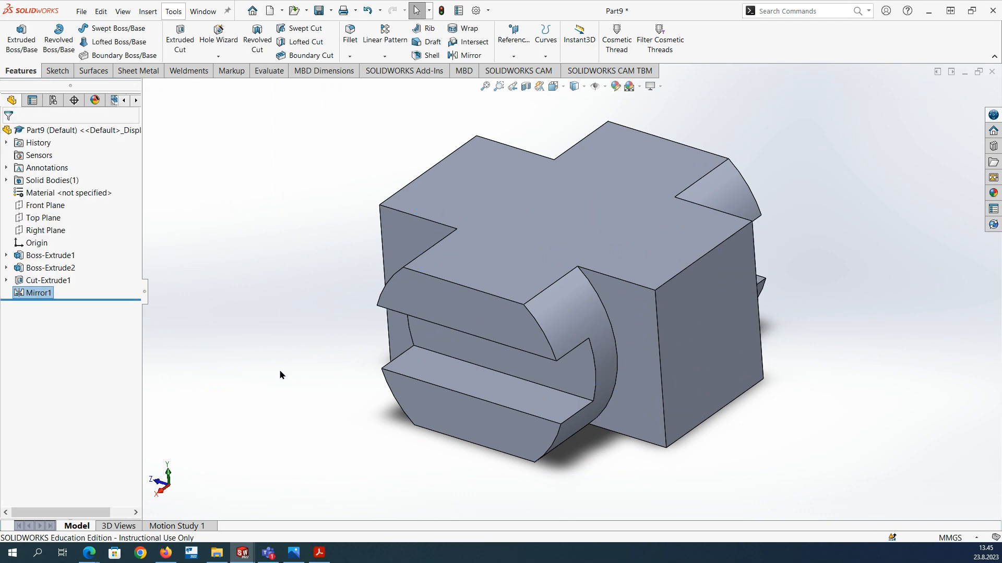
# - Set up a Hole Wizard drilled hole with size Ø20.0 and a Through All end condition
pyautogui.moveTo(696, 390); pyautogui.dragTo(714, 336, button='middle')
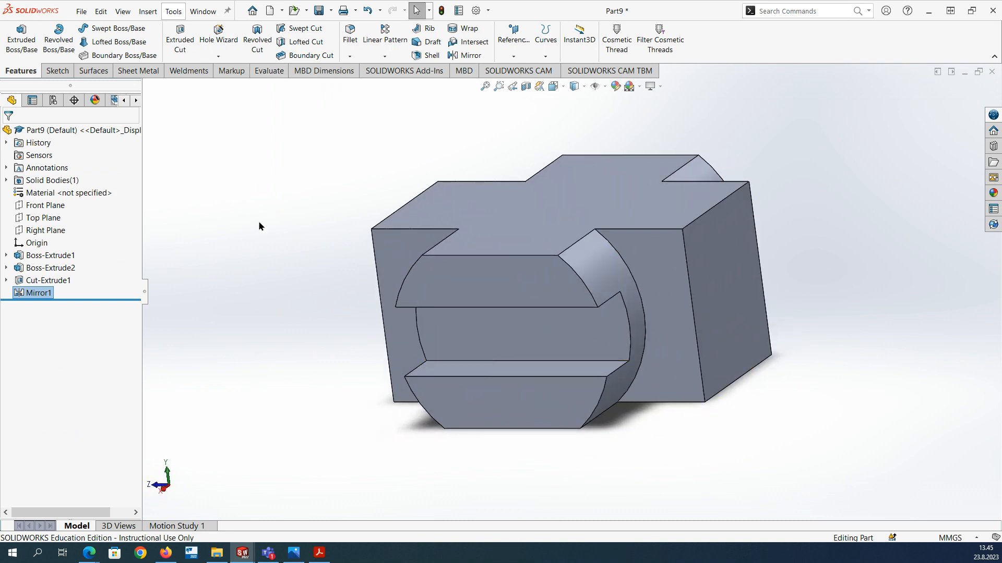
pyautogui.click(219, 33)
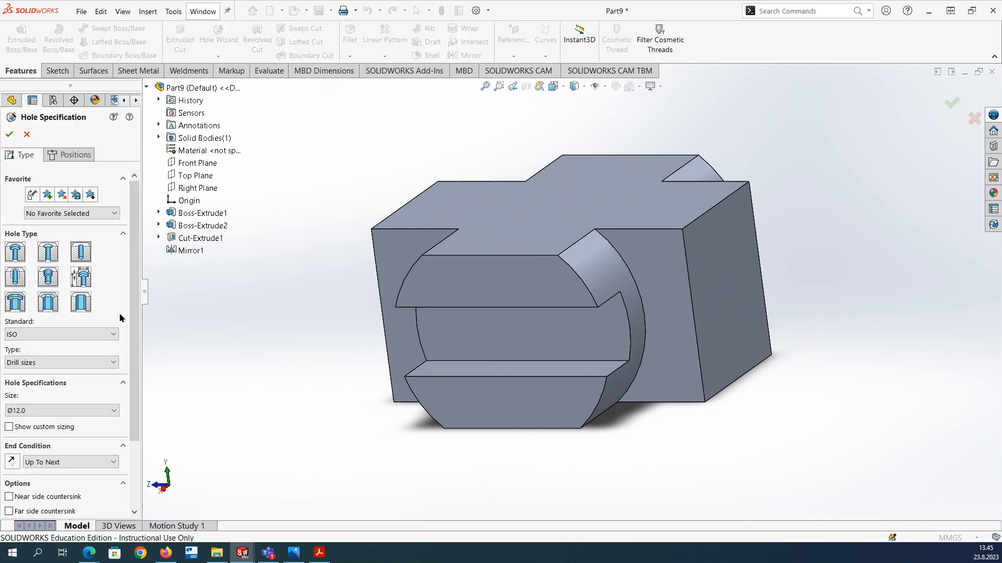
pyautogui.click(95, 411)
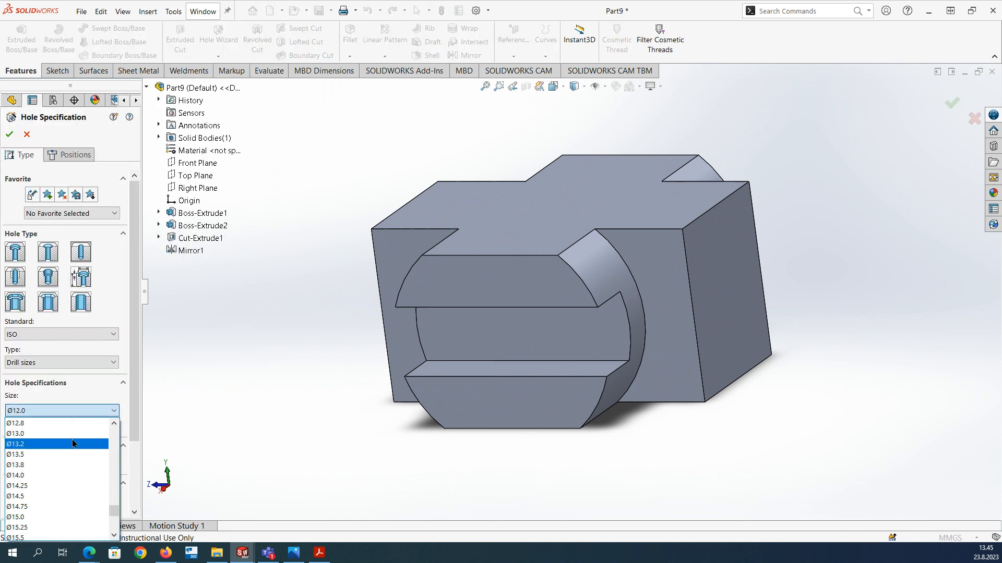
pyautogui.scroll(-3, 56, 493)
pyautogui.scroll(-3, 56, 495)
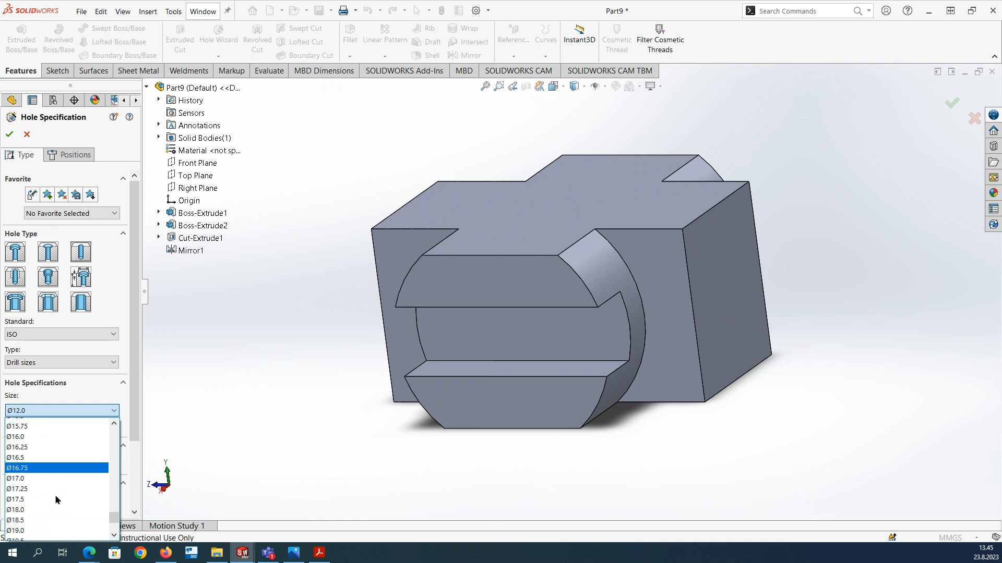
pyautogui.click(65, 517)
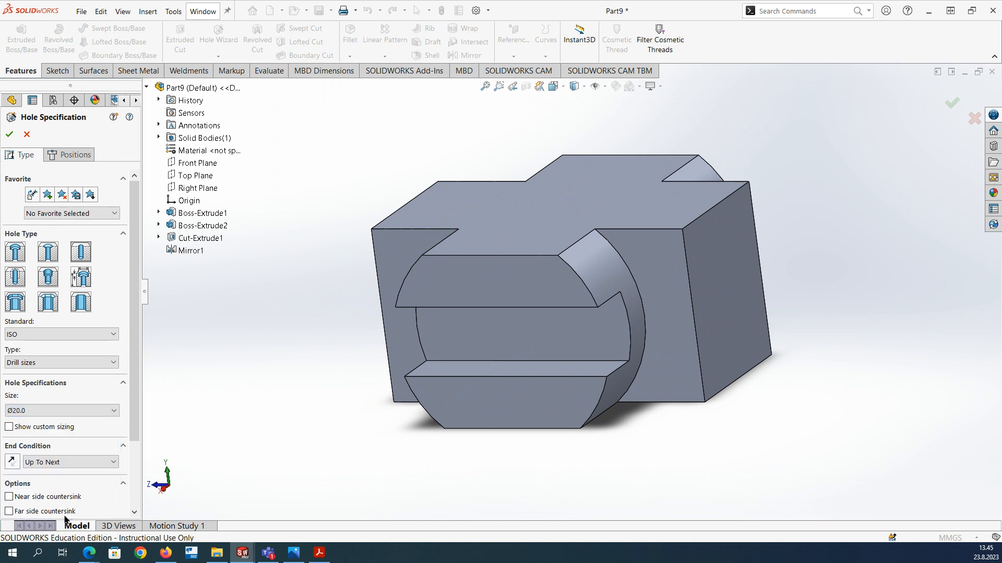
pyautogui.click(95, 457)
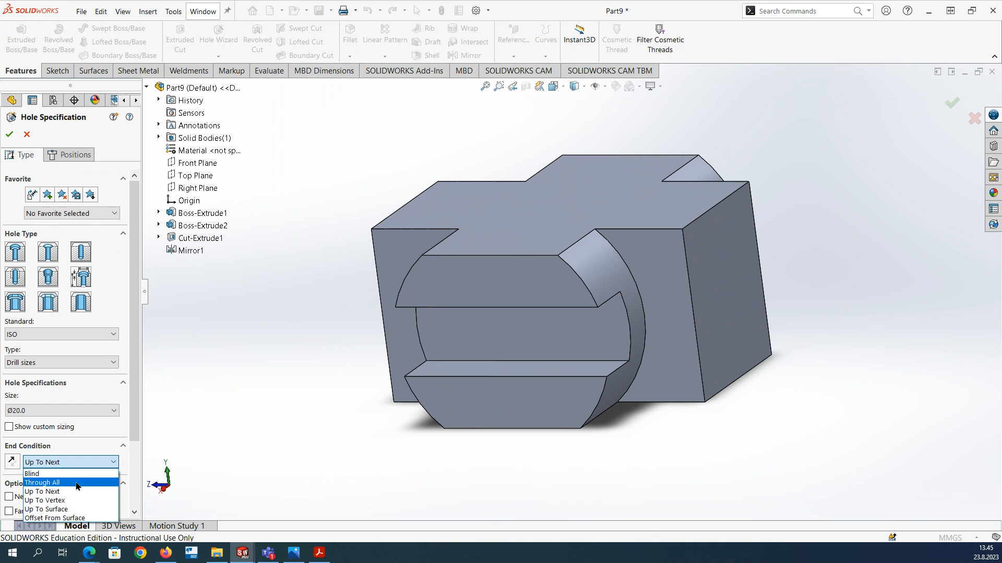
pyautogui.click(116, 492)
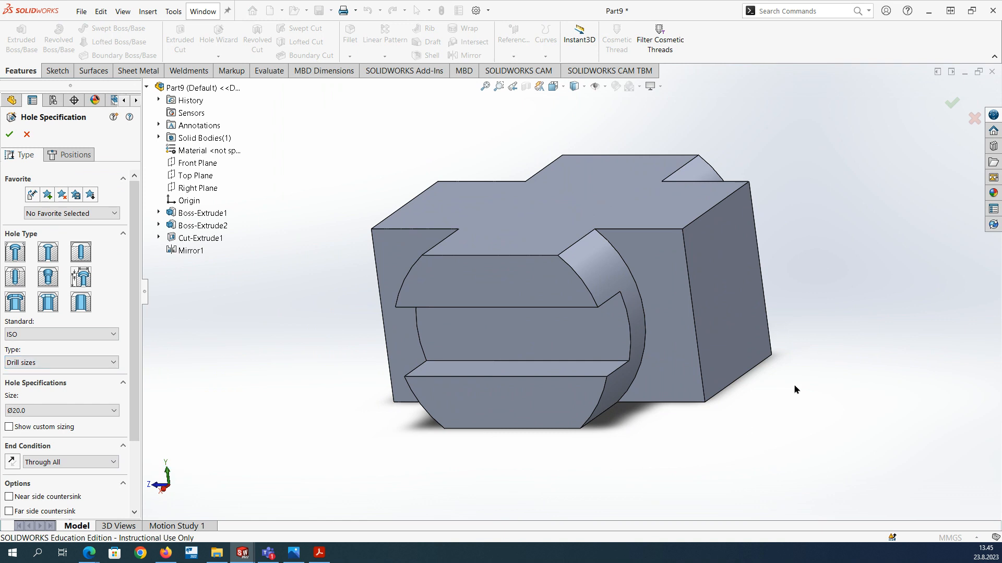
# - Place the 20 mm hole at the origin on the block's flat side face and create it
pyautogui.click(73, 154)
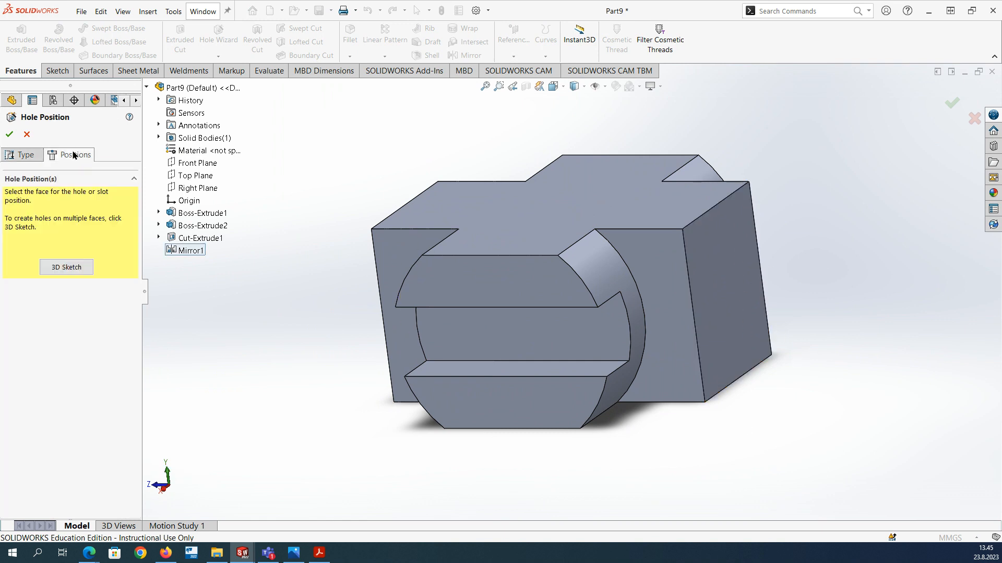
pyautogui.click(727, 305)
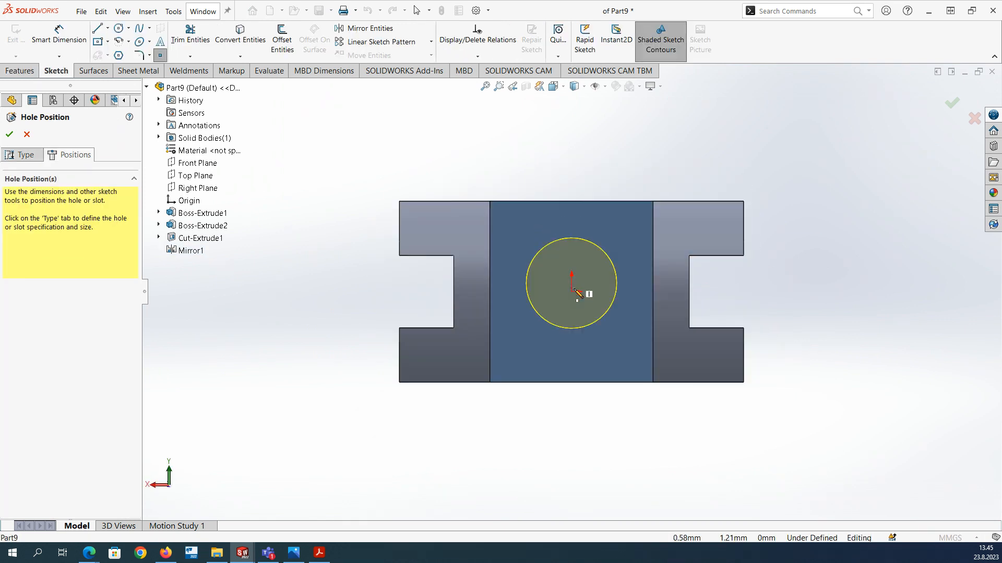
pyautogui.click(572, 291)
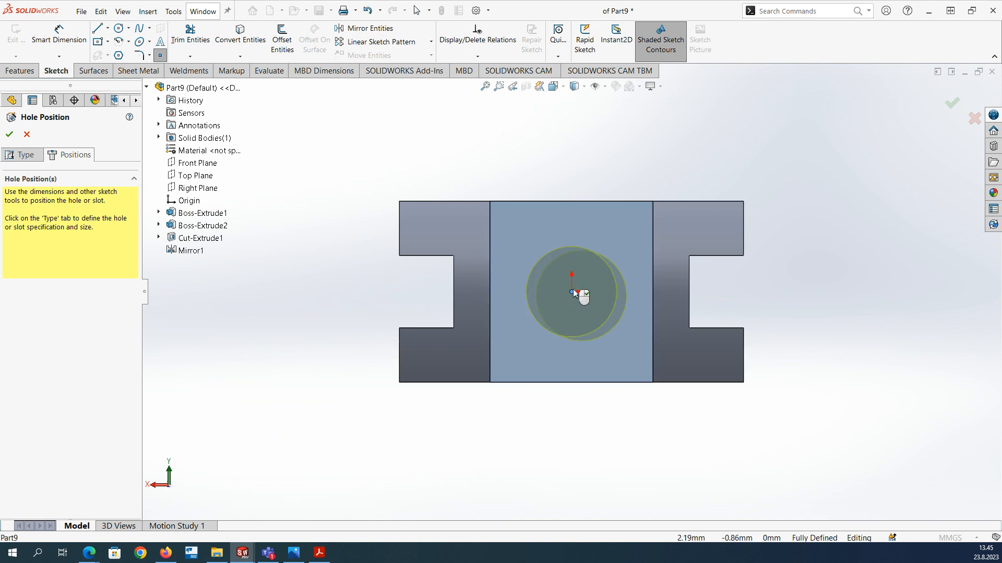
pyautogui.click(9, 135)
# - Set up a second Hole Wizard drilled hole with a custom diameter of 26 mm
pyautogui.moveTo(401, 383); pyautogui.dragTo(476, 457, button='middle')
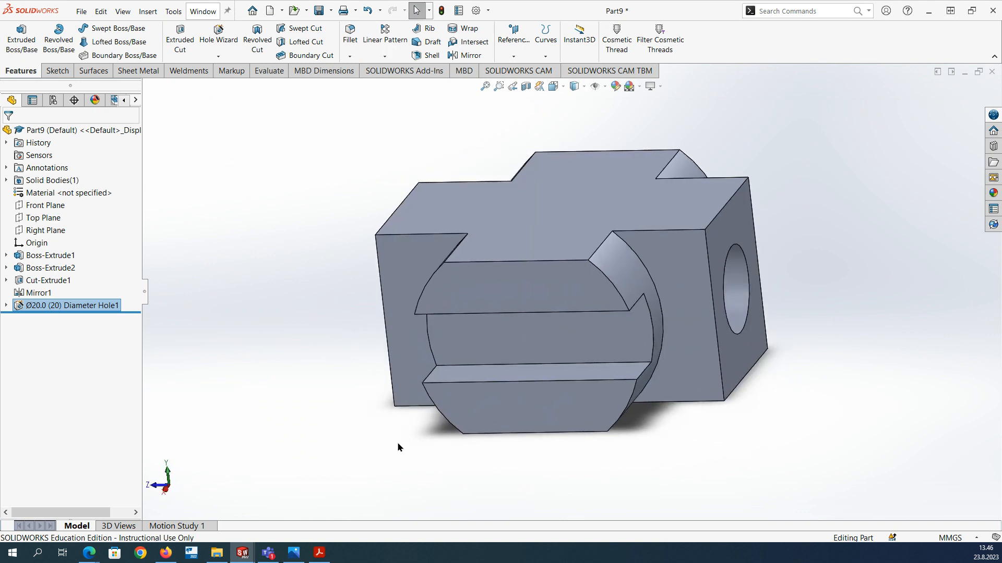
pyautogui.click(217, 35)
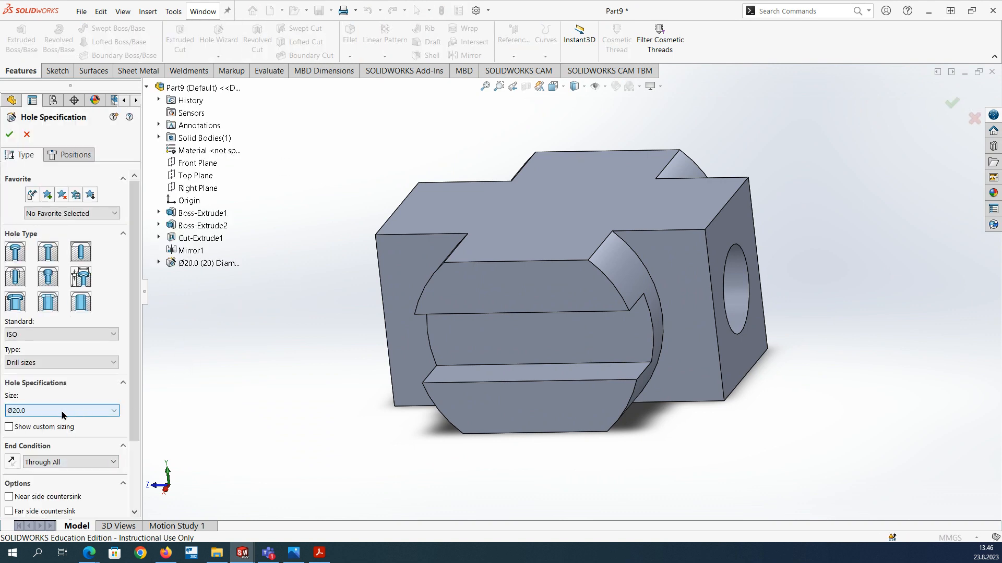
pyautogui.click(9, 427)
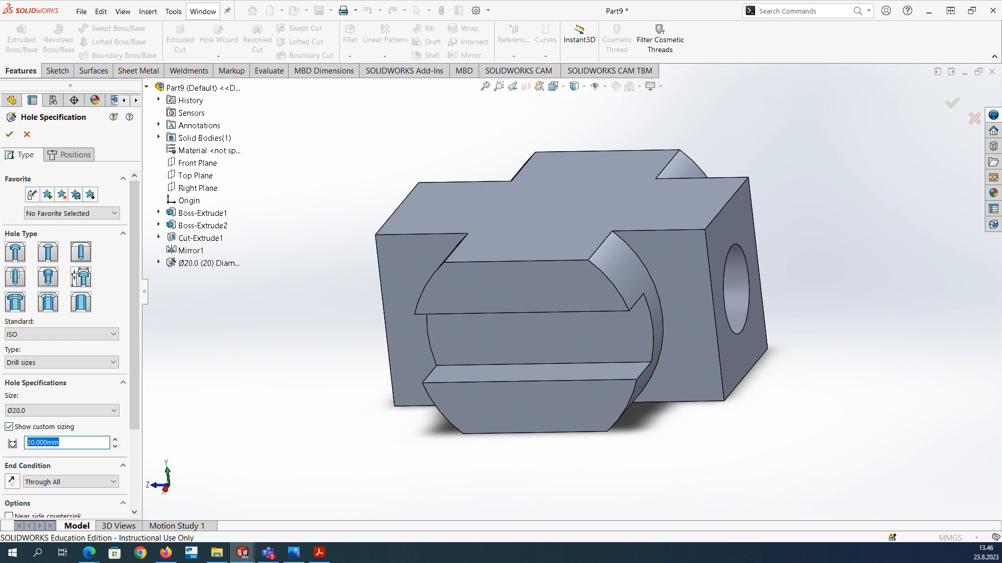
pyautogui.write('26')
pyautogui.press('Return')
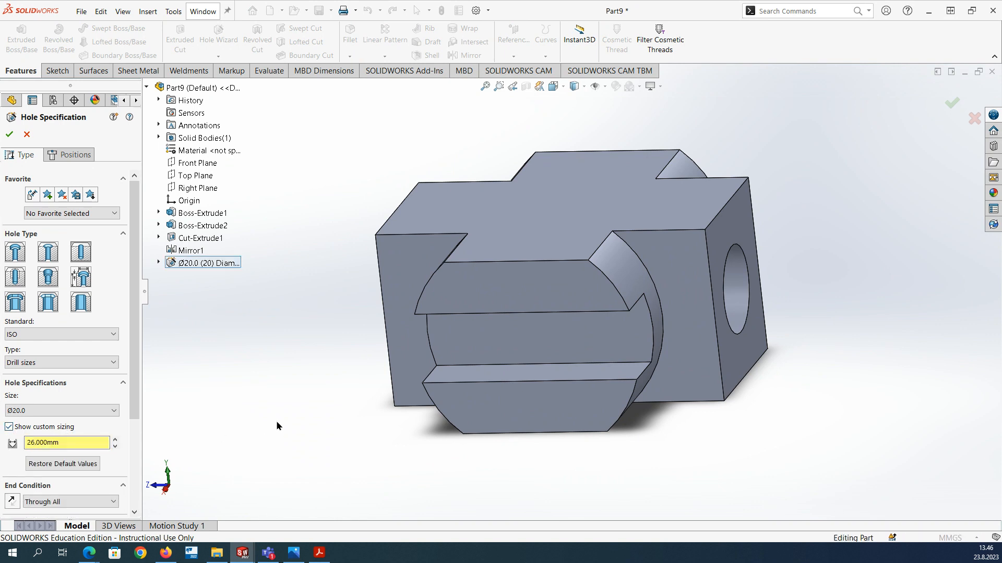
# - Place the 26 mm through hole at the origin on the slot's floor face and create it
pyautogui.click(72, 156)
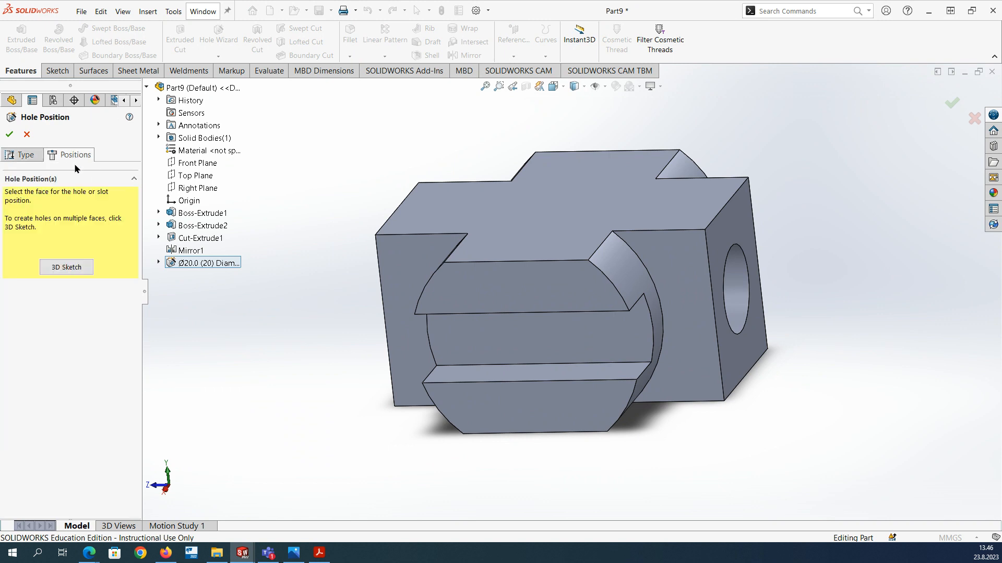
pyautogui.click(522, 289)
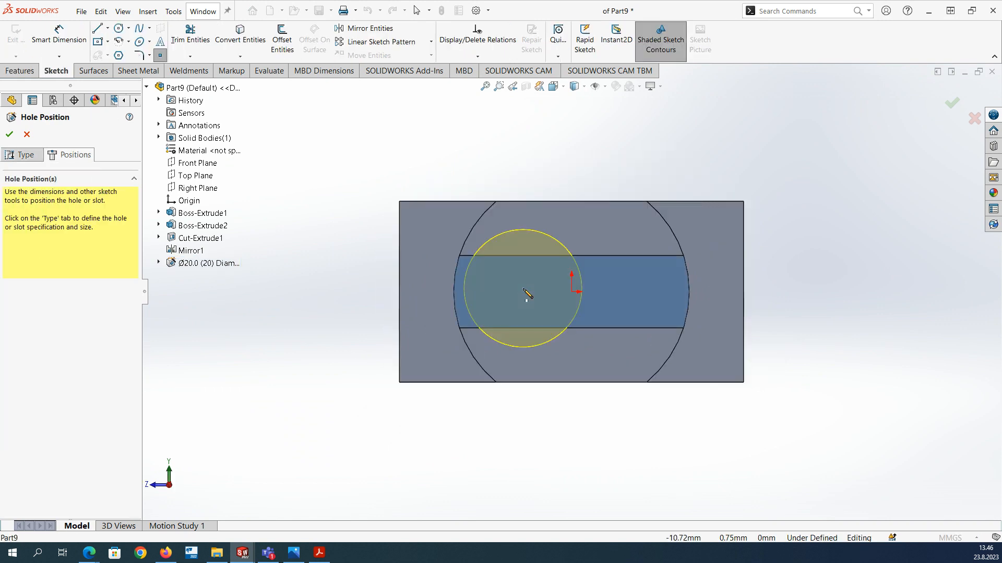
pyautogui.click(572, 293)
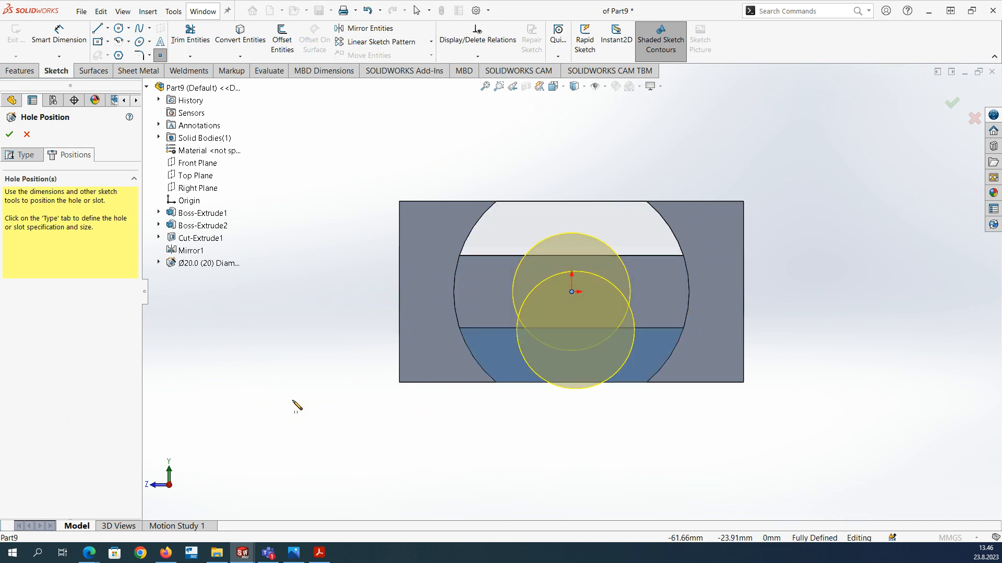
pyautogui.click(25, 154)
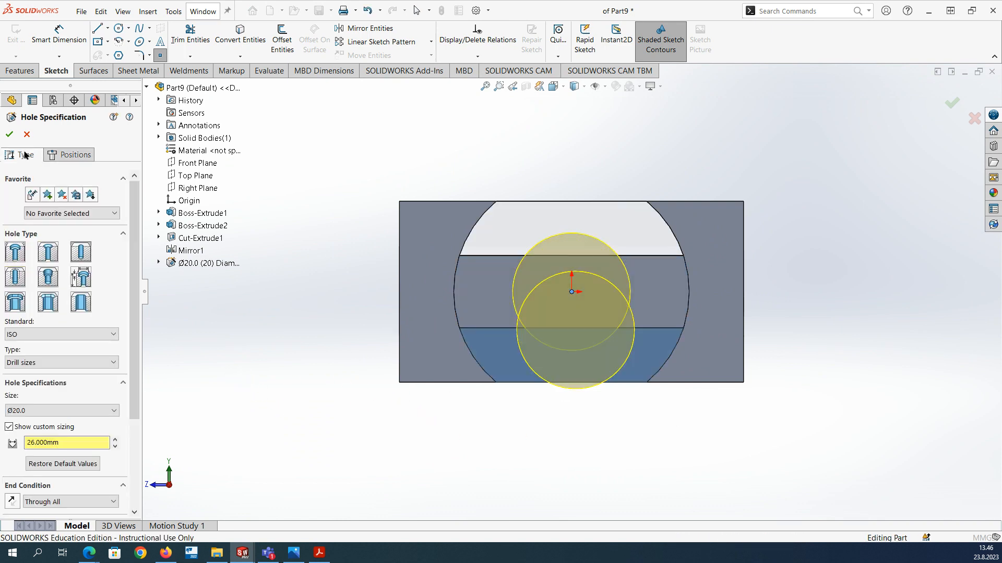
pyautogui.moveTo(455, 357)
pyautogui.mouseDown(button='middle')
pyautogui.moveTo(492, 460)
pyautogui.moveTo(552, 421)
pyautogui.moveTo(541, 416)
pyautogui.moveTo(551, 433)
pyautogui.moveTo(479, 419)
pyautogui.mouseUp(button='middle')
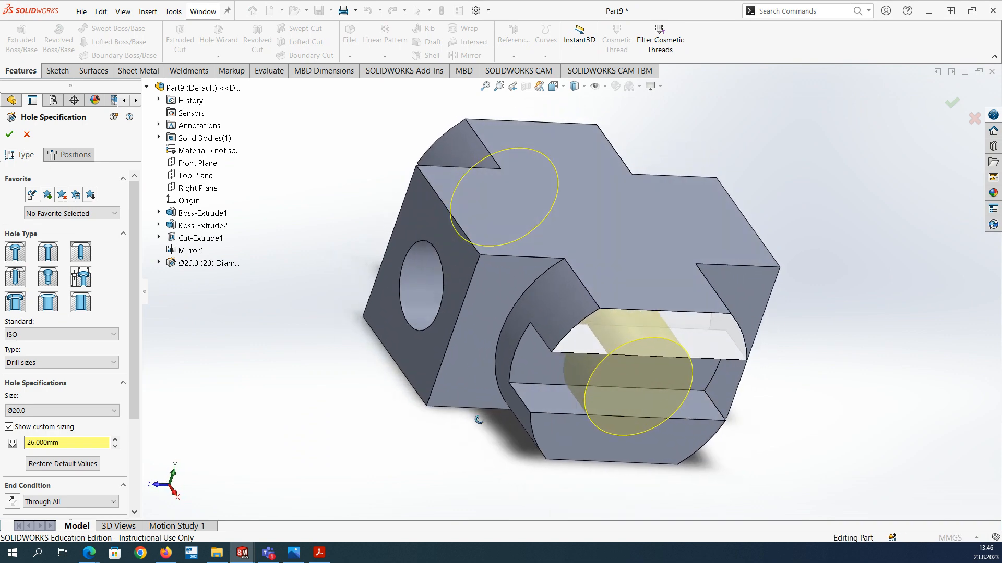
pyautogui.click(10, 134)
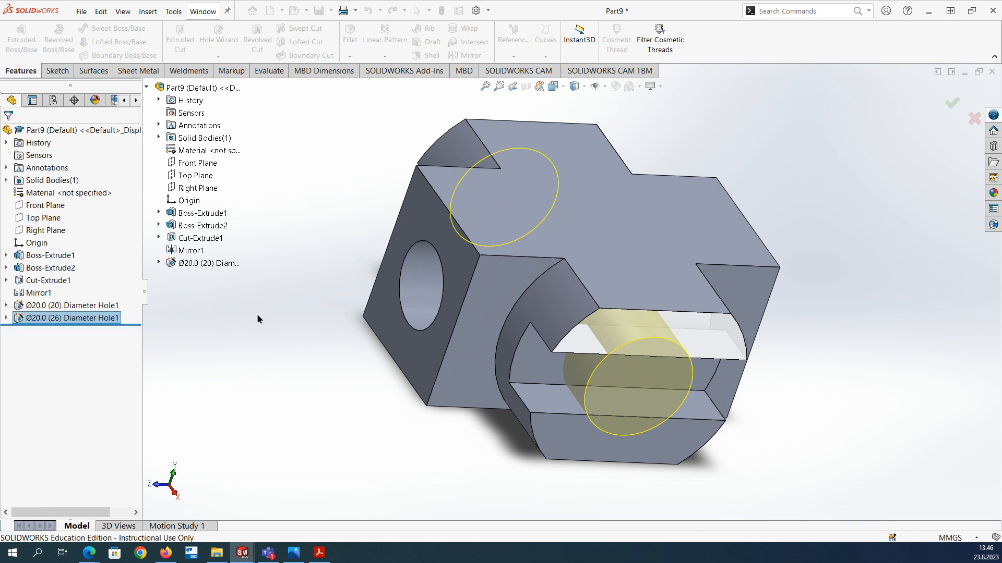
# - Examine the drilled part from the other side and switch to an isometric view
pyautogui.moveTo(532, 434); pyautogui.dragTo(365, 343, button='middle')
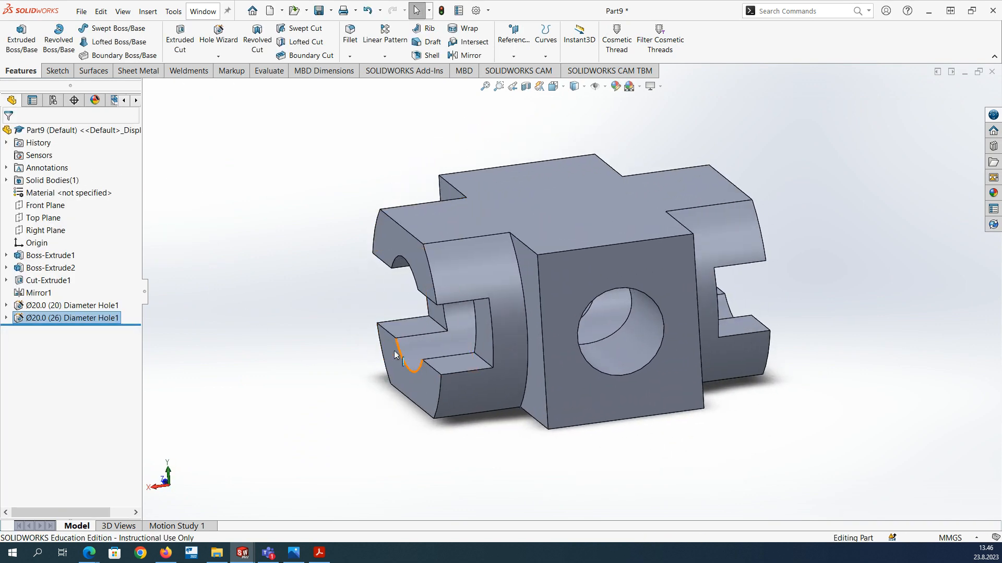
pyautogui.click(553, 87)
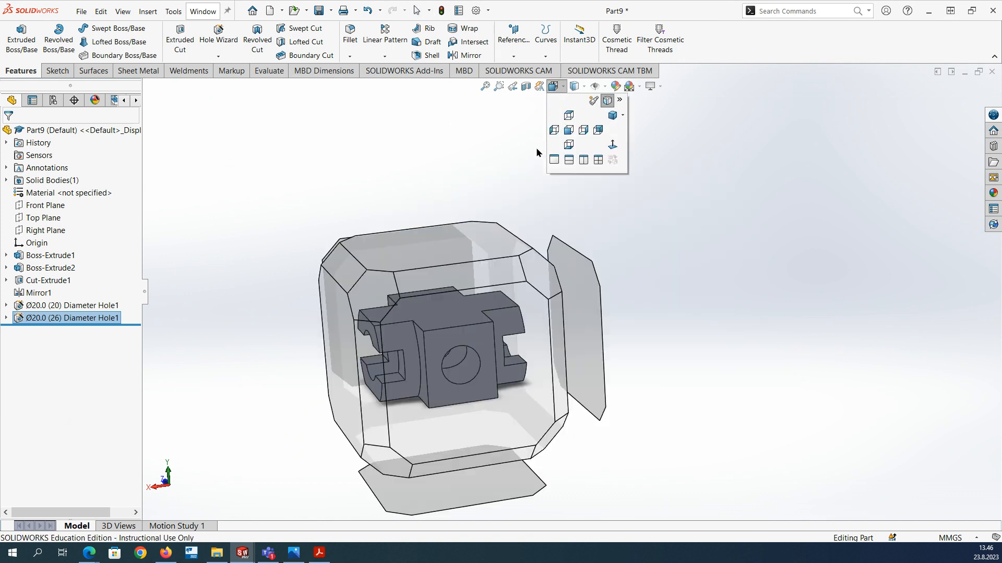
pyautogui.click(373, 308)
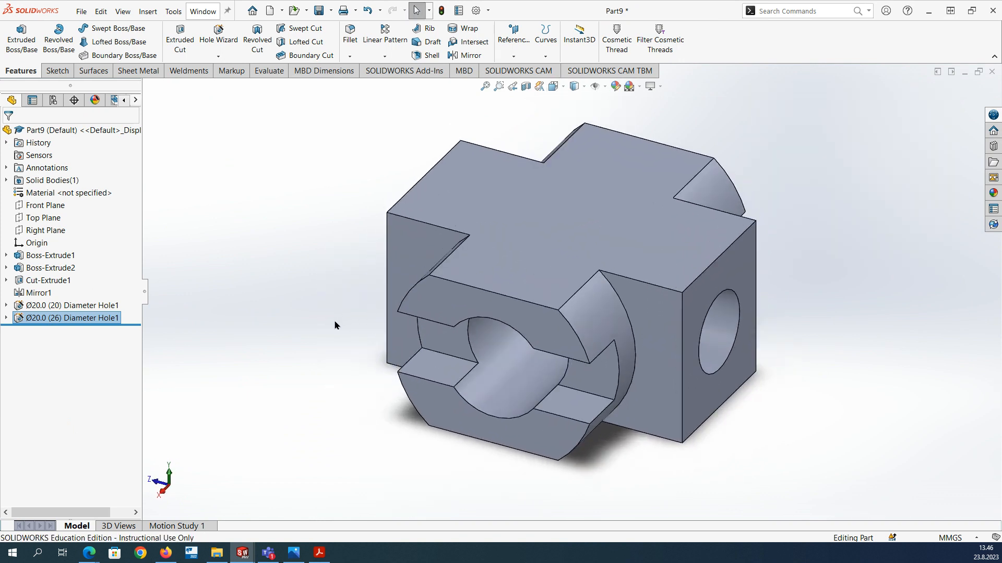